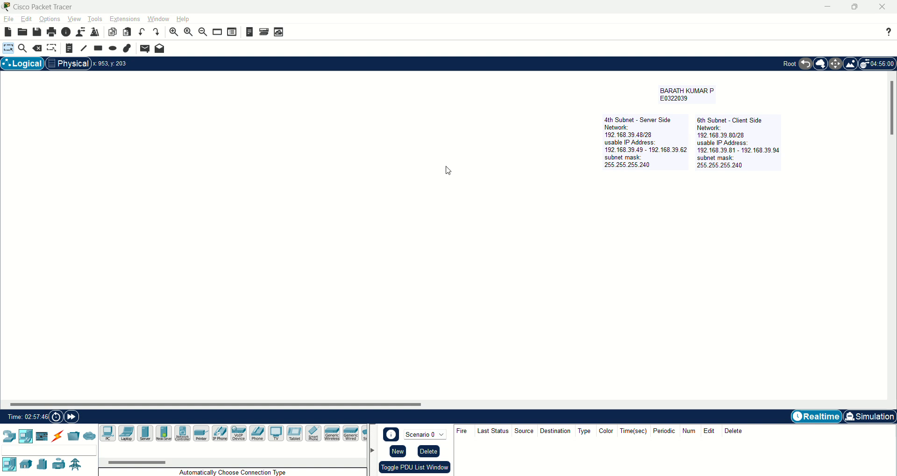
# - Place Server2 at the top and two PCs, PC2 and PC3, along the bottom
pyautogui.click(147, 436)
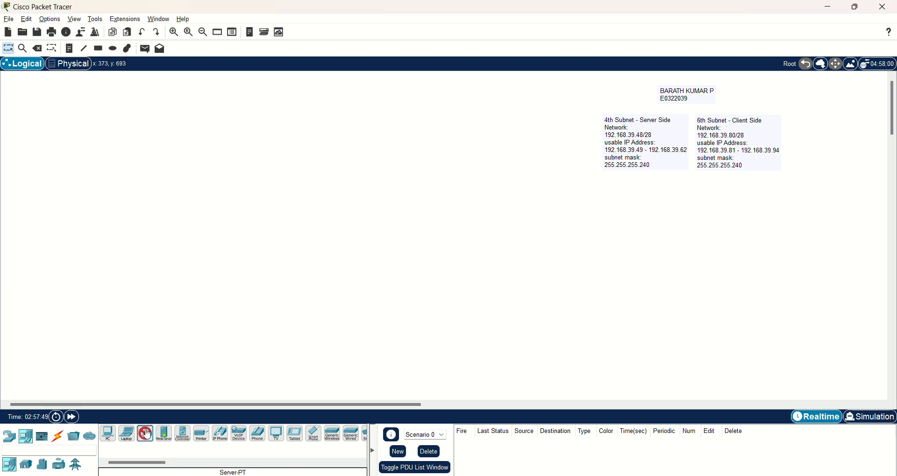
pyautogui.click(309, 87)
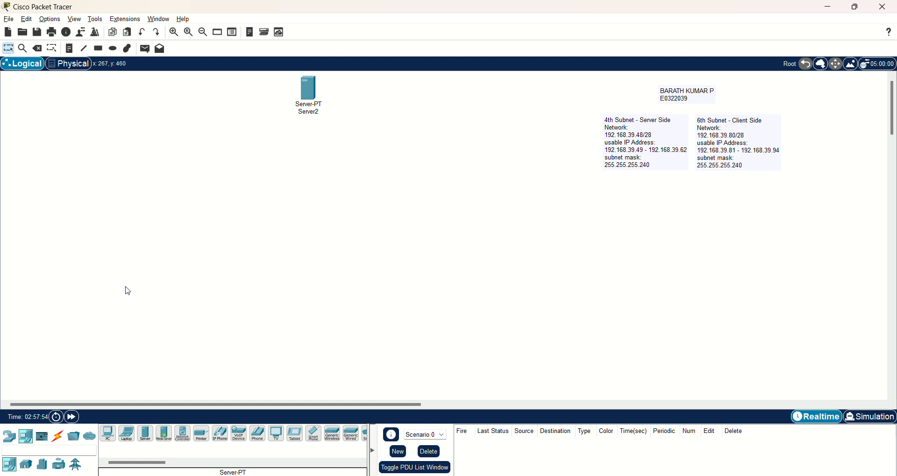
pyautogui.click(109, 437)
pyautogui.click(184, 379)
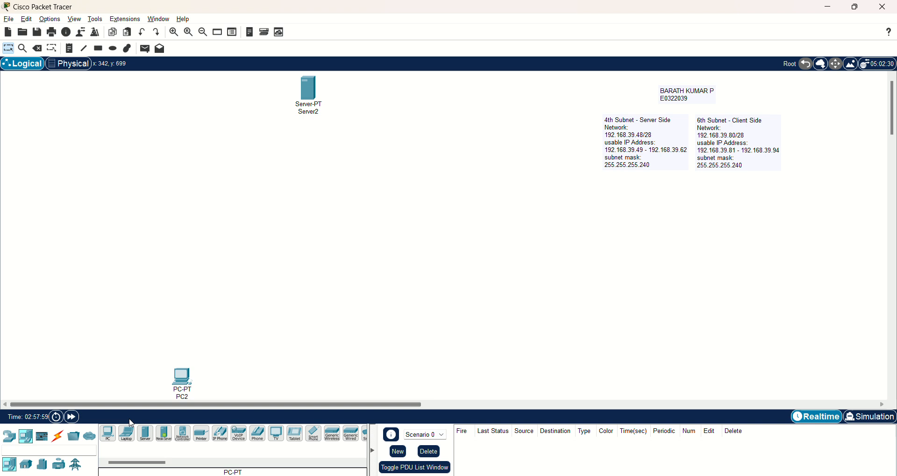
pyautogui.click(108, 434)
pyautogui.click(323, 379)
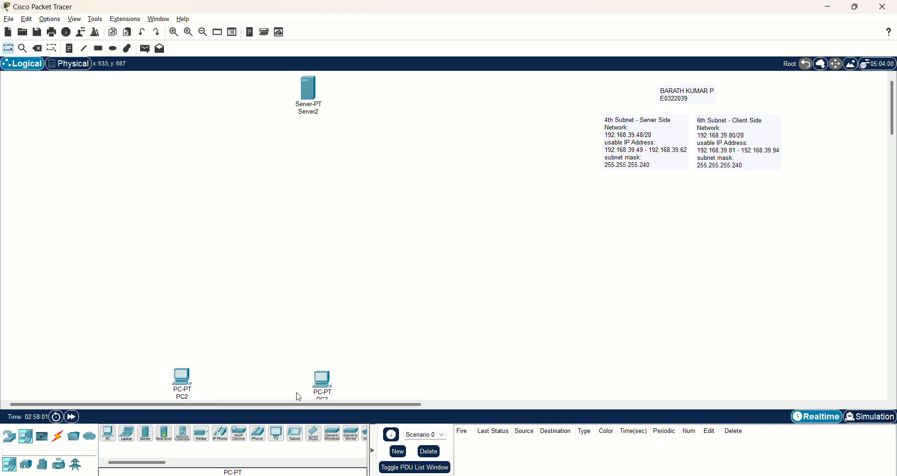
# - Add a 1941 Router1 below Server2 and a 2960 Switch1 above the PCs
pyautogui.click(9, 436)
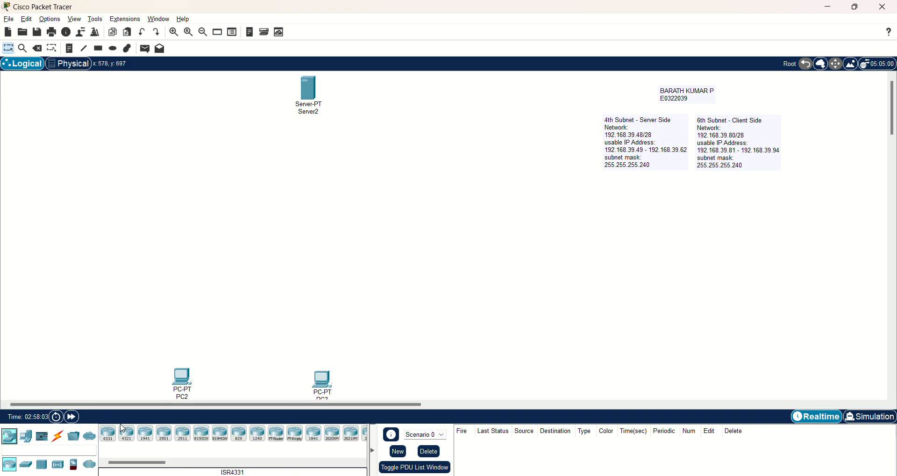
pyautogui.click(146, 434)
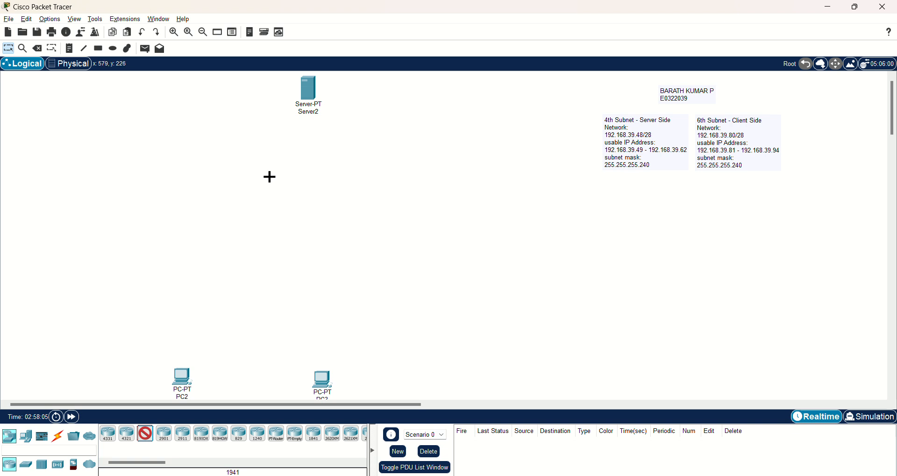
pyautogui.click(270, 187)
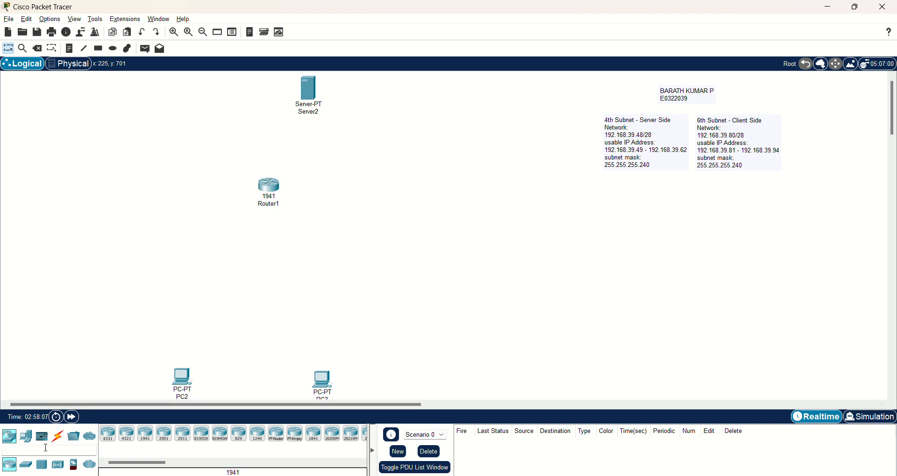
pyautogui.click(26, 465)
pyautogui.click(108, 433)
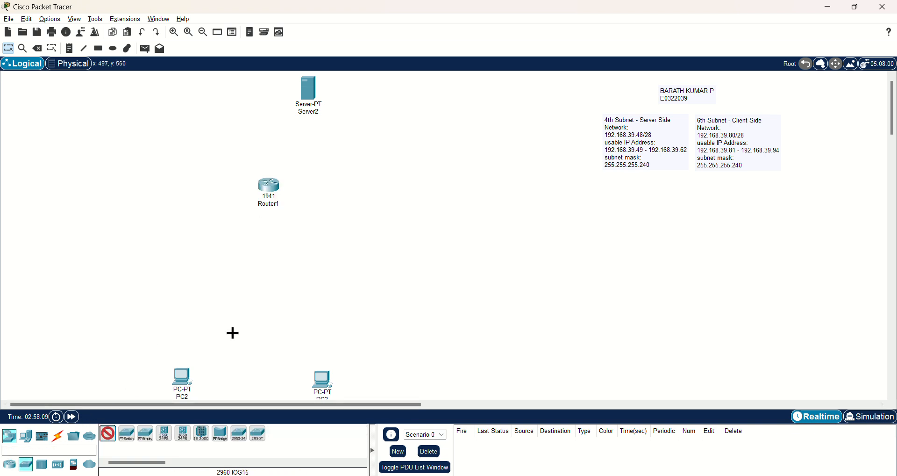
pyautogui.click(259, 311)
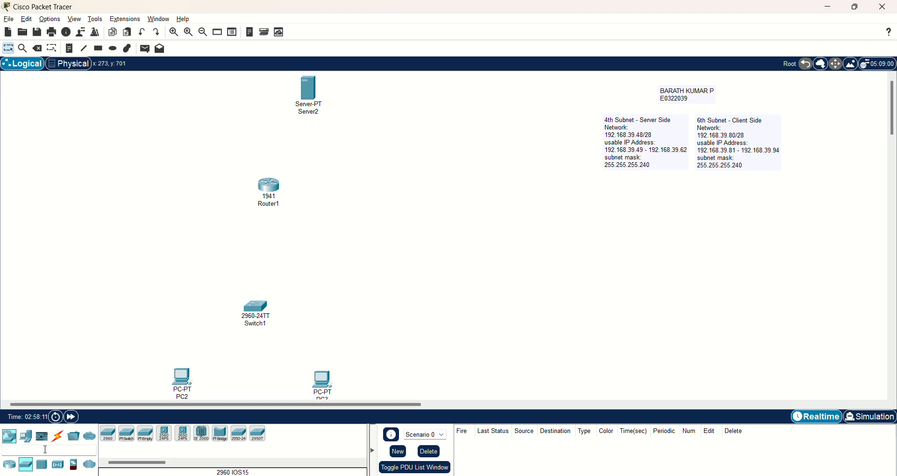
# - Cable PC2 and PC3 to Switch1 using the automatic connection type
pyautogui.click(61, 439)
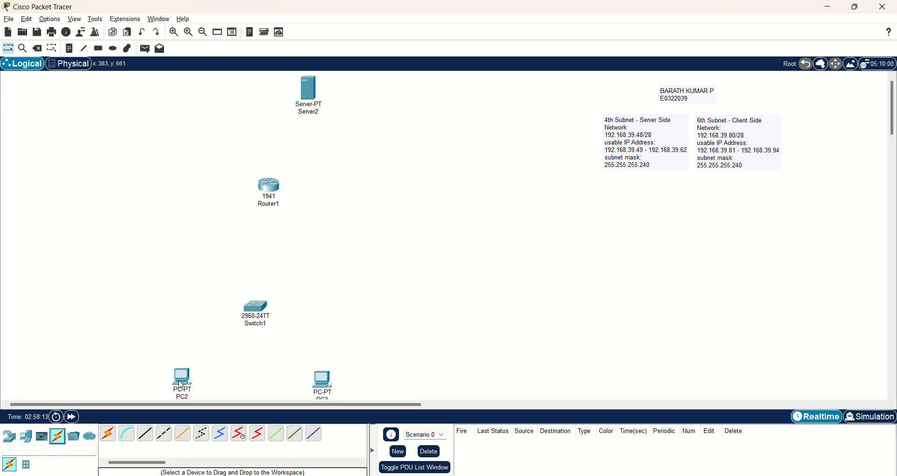
pyautogui.click(108, 433)
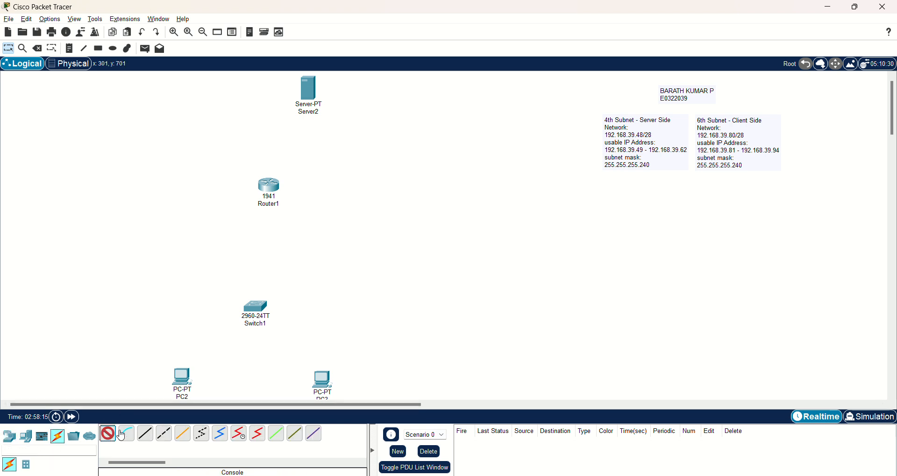
pyautogui.click(183, 376)
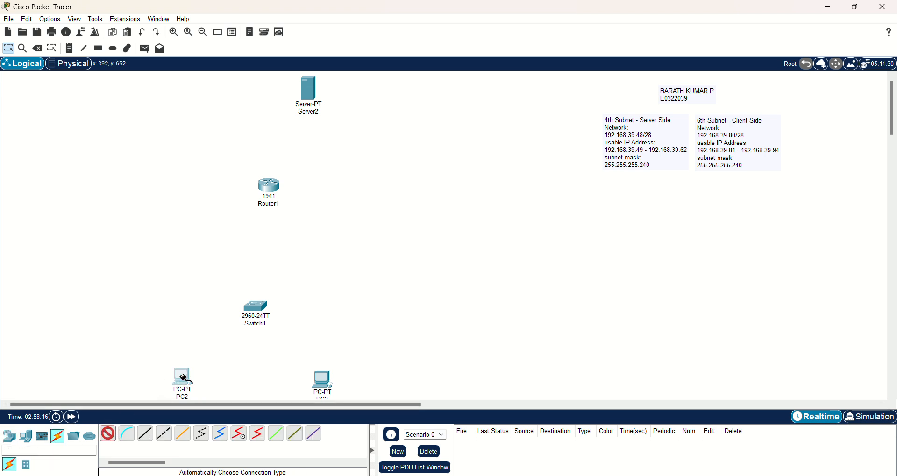
pyautogui.click(256, 308)
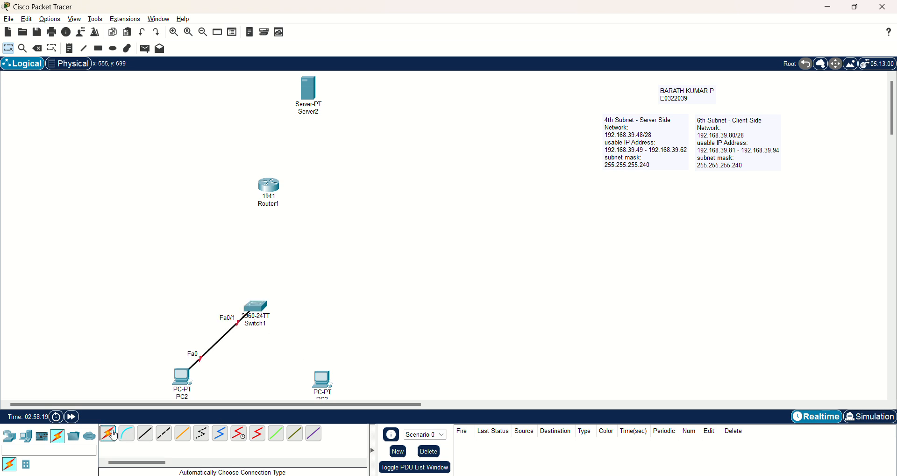
pyautogui.click(108, 434)
pyautogui.click(322, 380)
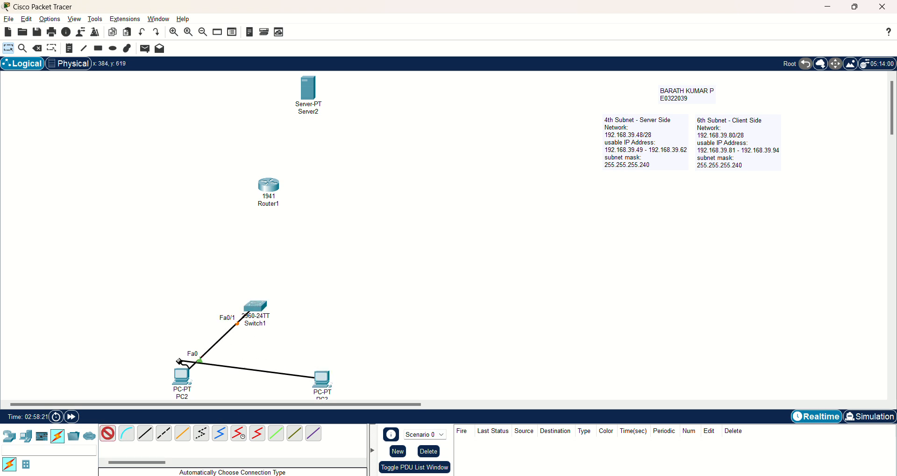
pyautogui.click(260, 308)
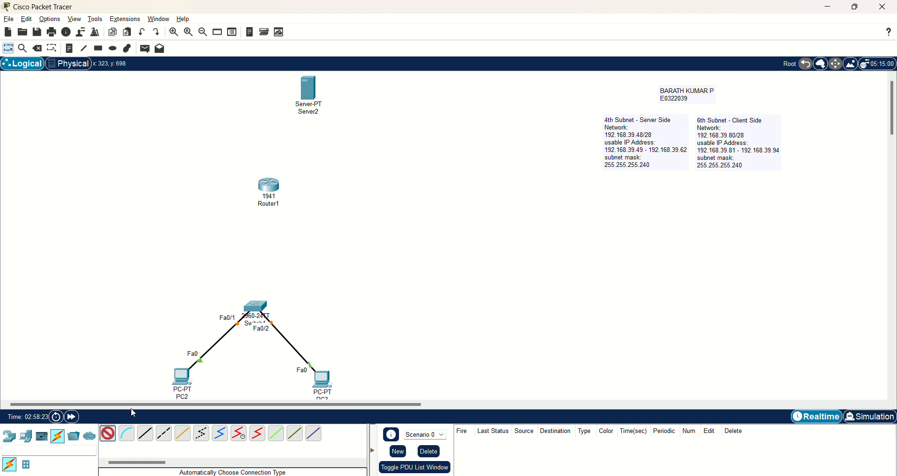
# - Link Switch1 to Router1, then Router1 to Server2 with automatic cables
pyautogui.click(249, 306)
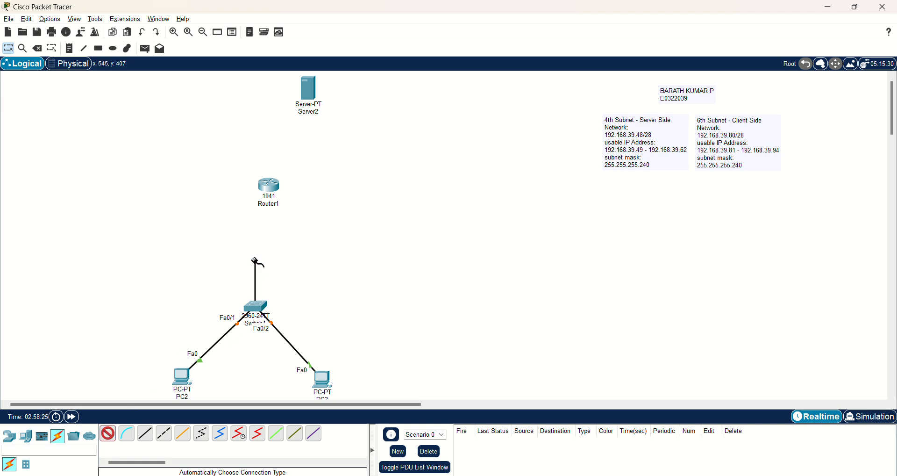
pyautogui.click(271, 186)
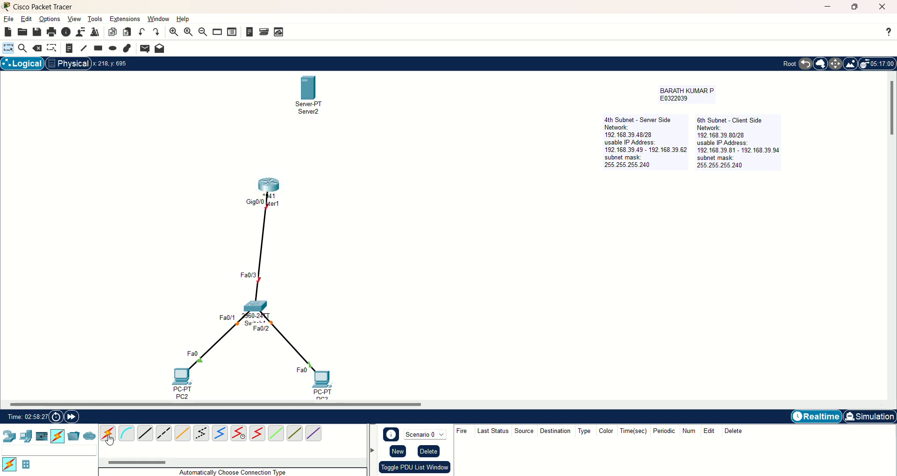
pyautogui.click(107, 435)
pyautogui.click(273, 186)
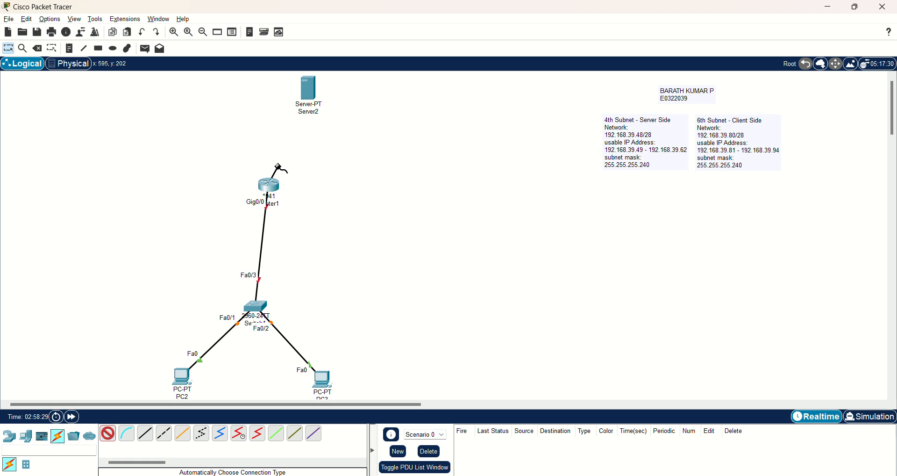
pyautogui.click(315, 87)
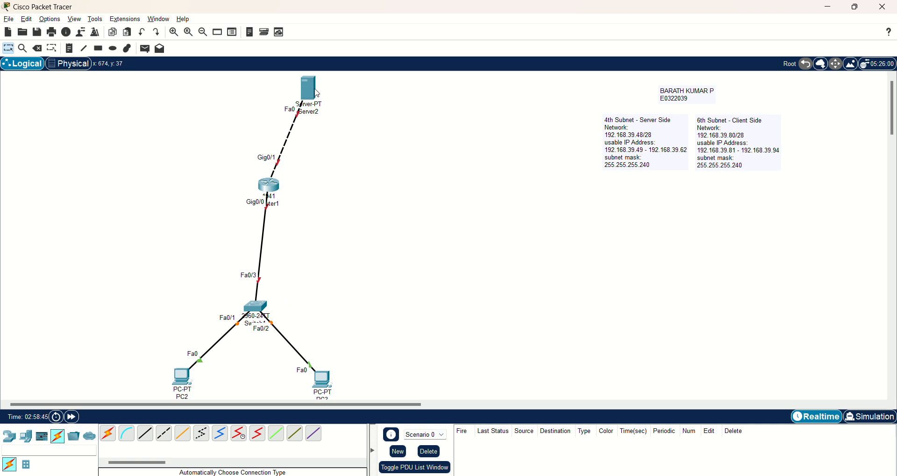
pyautogui.moveTo(315, 93)
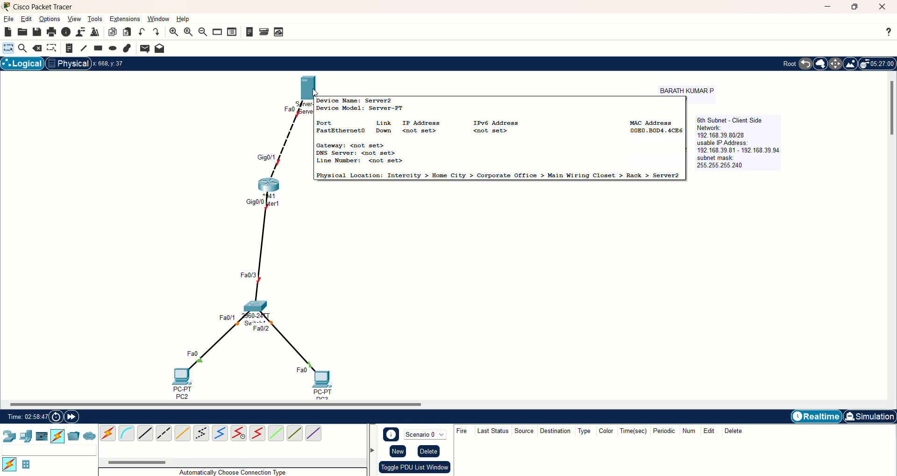
# - Write a Server Conf note: IP 192.168.39.50, Subnet 255.255.255.240, Gateway 192.168.39.49, DNS 192.168.39.50
pyautogui.click(69, 50)
pyautogui.click(339, 93)
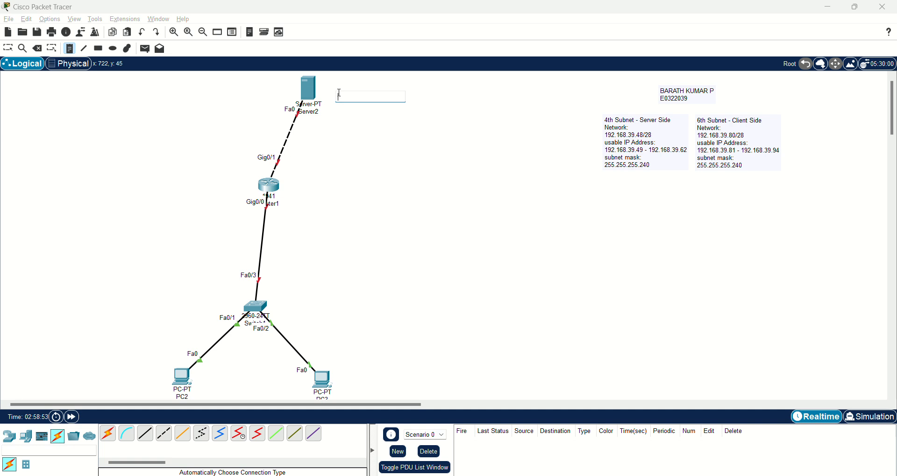
pyautogui.write('Server Conf:')
pyautogui.press('Return')
pyautogui.write('IP')
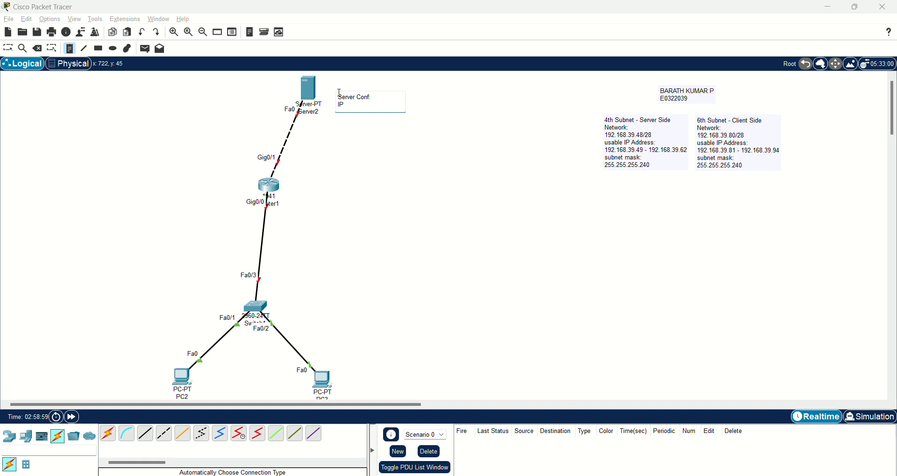
pyautogui.write(': 192.168.39.50')
pyautogui.press('Return')
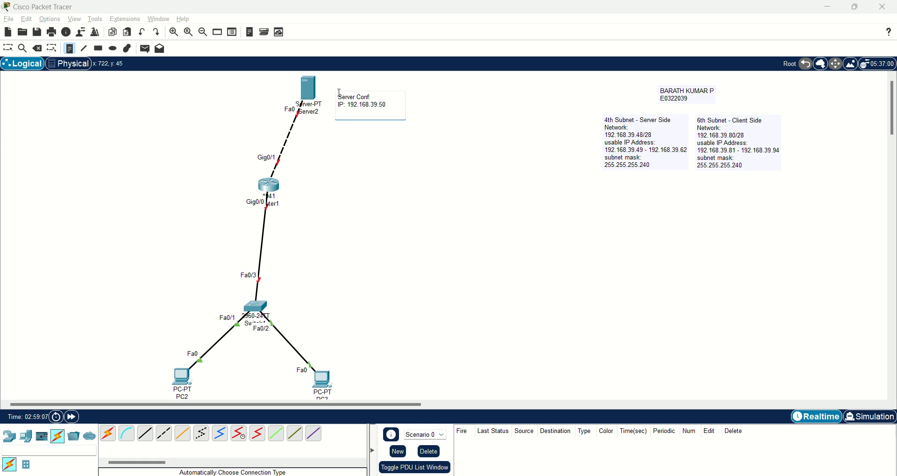
pyautogui.write('Subnet: 255.255.255.')
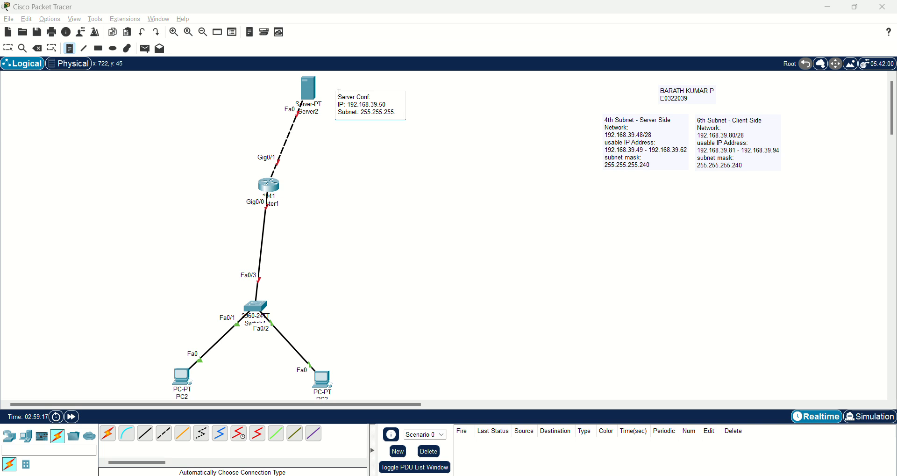
pyautogui.write('240')
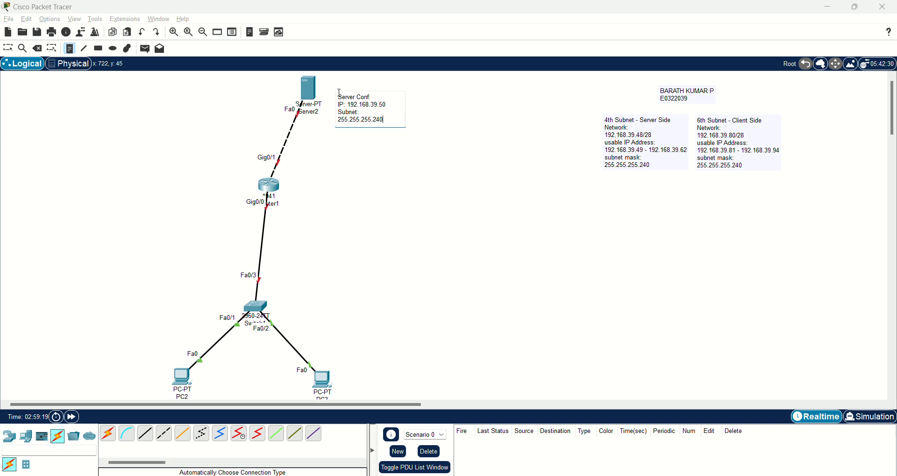
pyautogui.press('Return')
pyautogui.write('Gate')
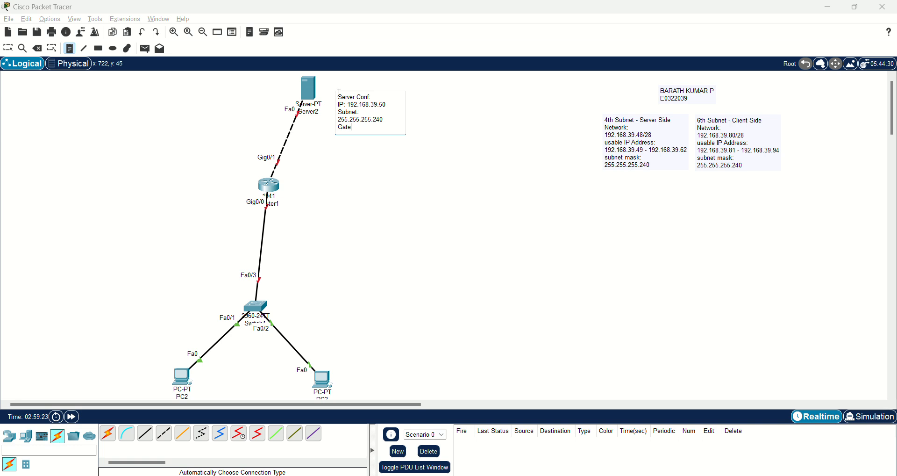
pyautogui.write('way: 192.168.39.49')
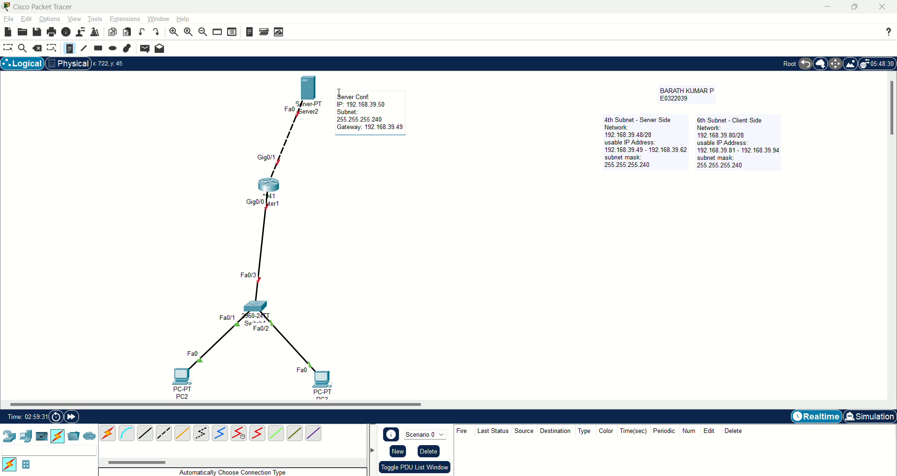
pyautogui.press('Return')
pyautogui.write('DNS:')
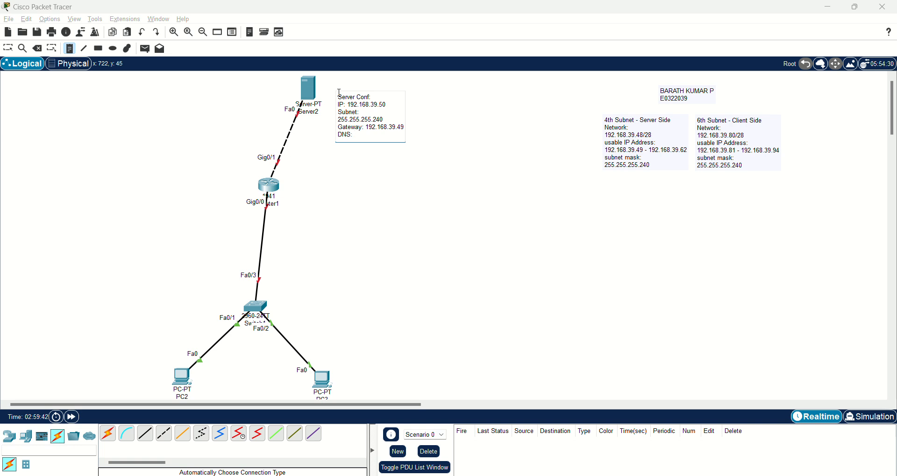
pyautogui.write('192.168.39.50')
# - Finish the Server Conf note, keep it, and move it up and left beside Server2
pyautogui.click(236, 109)
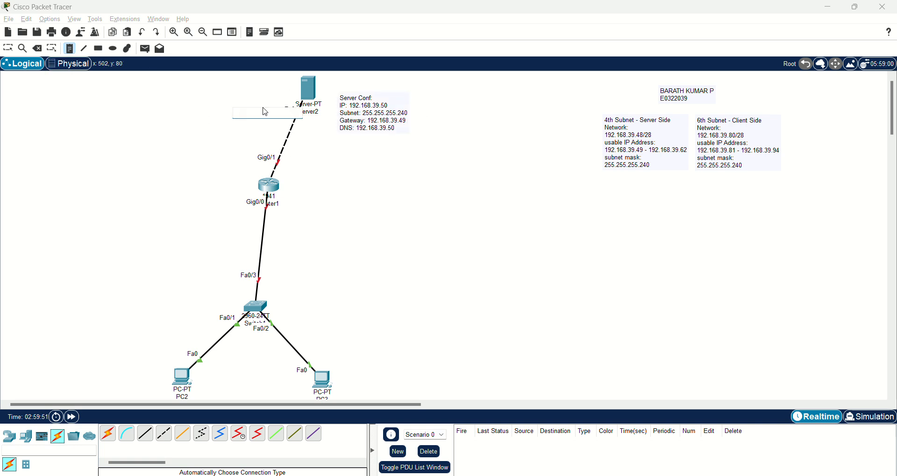
pyautogui.click(37, 49)
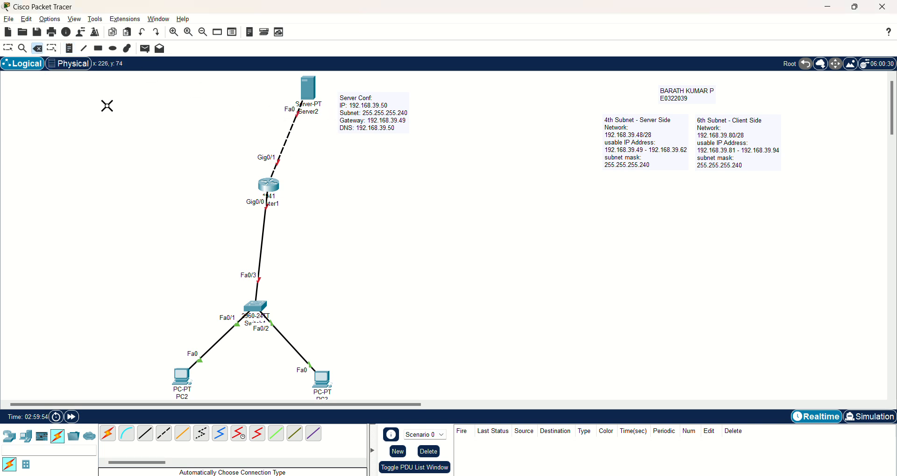
pyautogui.click(369, 105)
pyautogui.click(513, 260)
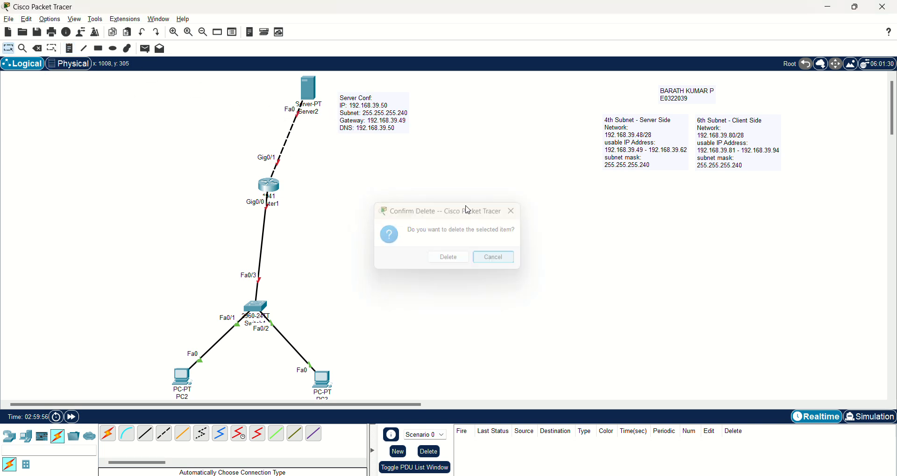
pyautogui.press('Escape')
pyautogui.moveTo(399, 107); pyautogui.dragTo(391, 89)
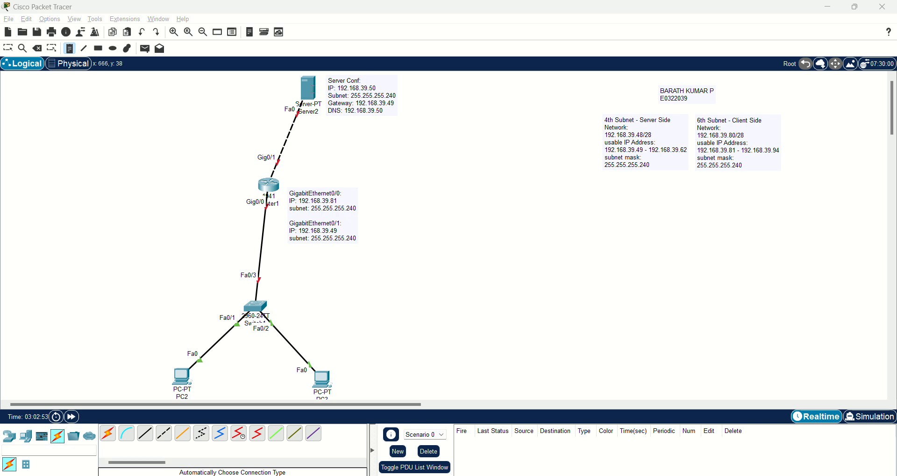
pyautogui.click(310, 88)
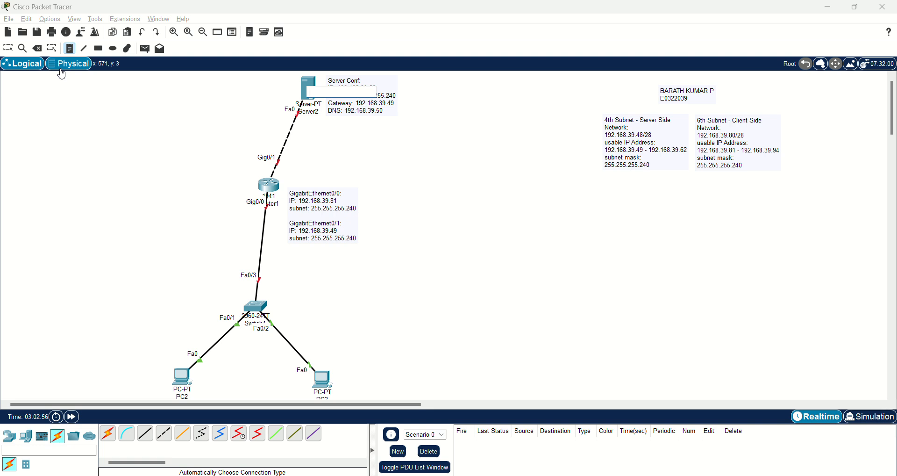
# - Cancel deleting Server2 and open its Desktop IP Configuration
pyautogui.click(38, 49)
pyautogui.click(310, 91)
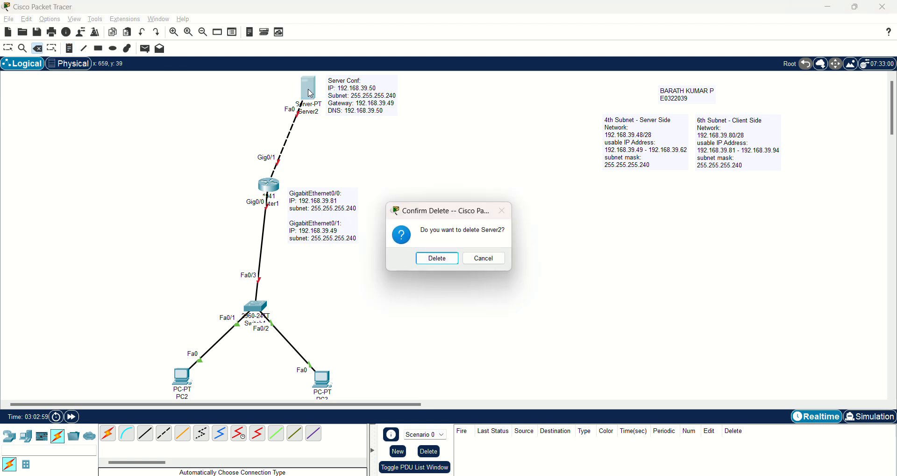
pyautogui.click(484, 258)
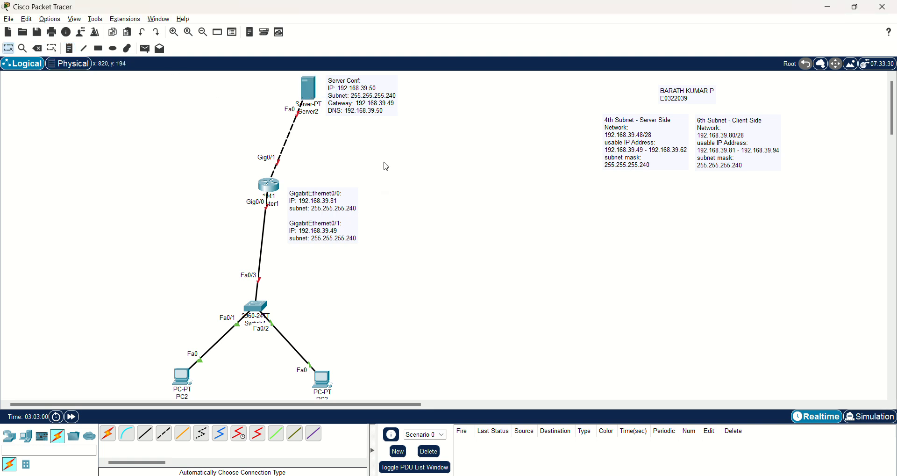
pyautogui.click(309, 87)
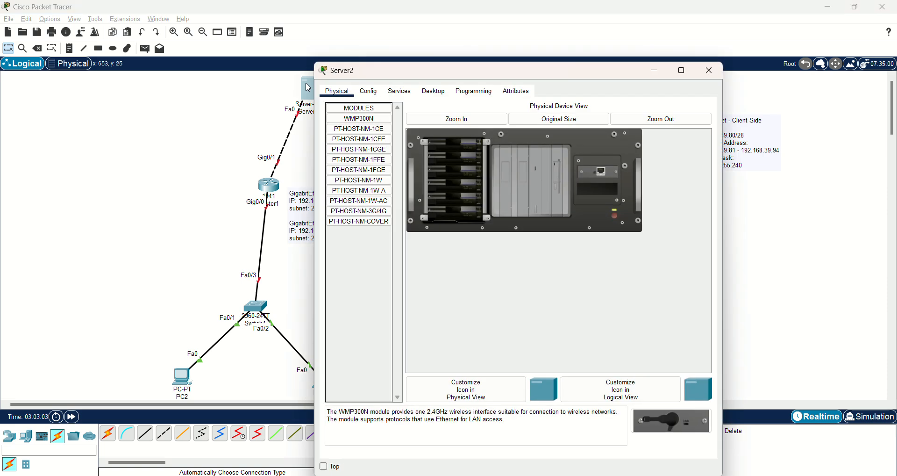
pyautogui.click(434, 91)
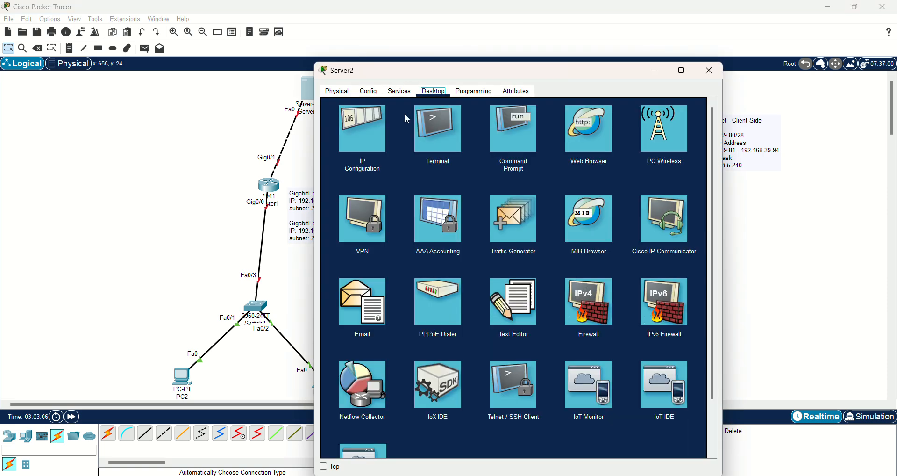
pyautogui.click(374, 133)
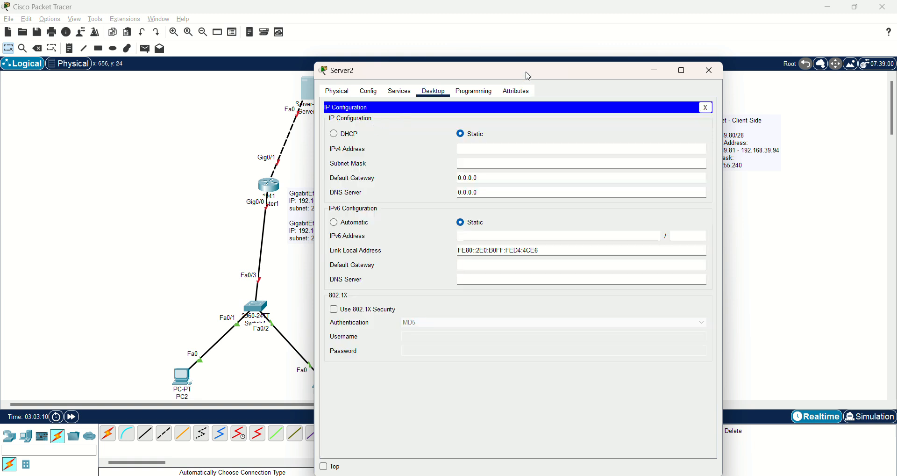
pyautogui.moveTo(528, 76); pyautogui.dragTo(629, 75)
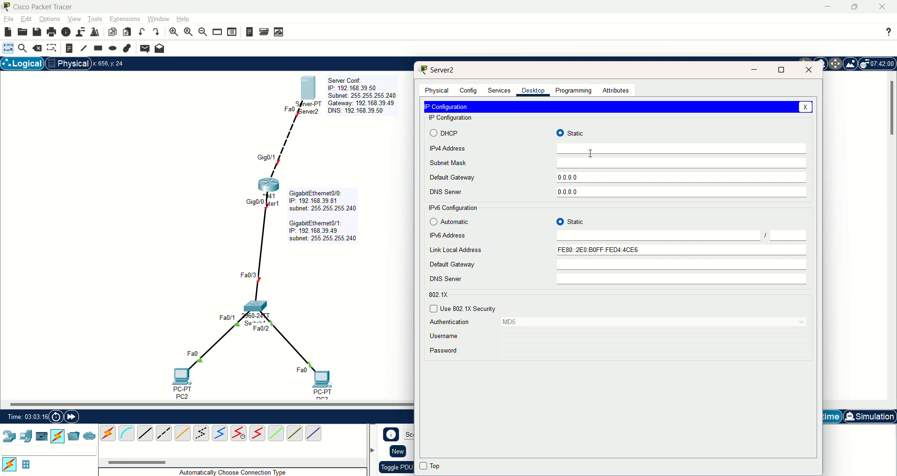
# - Set Server2 to 192.168.39.50, mask 255.255.255.240, gateway 192.168.39.49, DNS 192.168.39.50
pyautogui.write('192.168.39.50')
pyautogui.press('Tab')
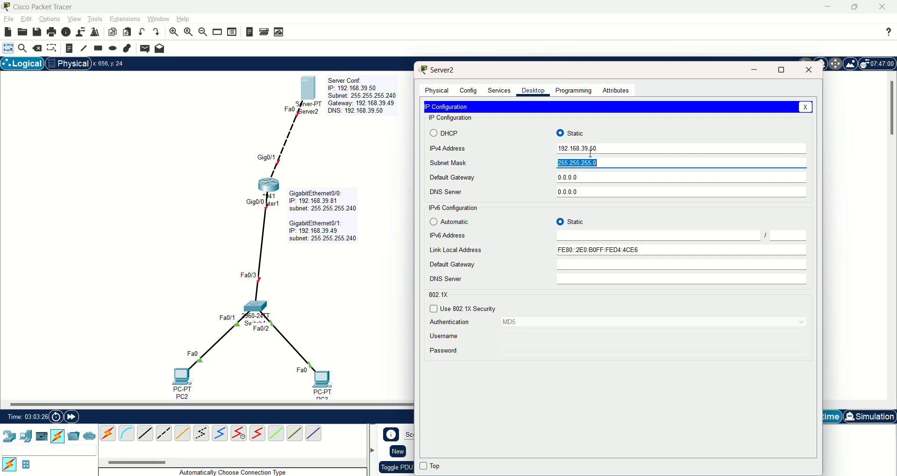
pyautogui.press('End')
pyautogui.press('BackSpace')
pyautogui.write('240')
pyautogui.press('Tab')
pyautogui.press('BackSpace')
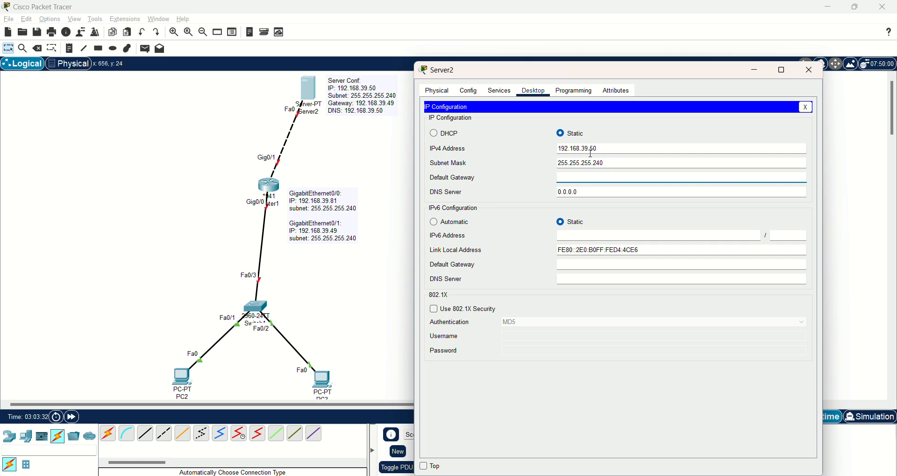
pyautogui.write('192.168.39.49')
pyautogui.press('Tab')
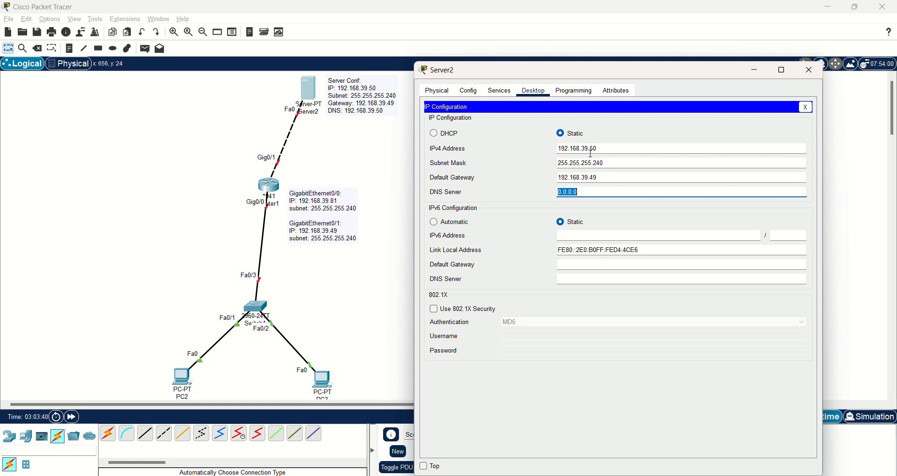
pyautogui.press('BackSpace')
pyautogui.write('192.16.')
pyautogui.press('BackSpace')
pyautogui.write('8.39.50')
# - Open index.html for editing in Server2's HTTP service
pyautogui.click(505, 93)
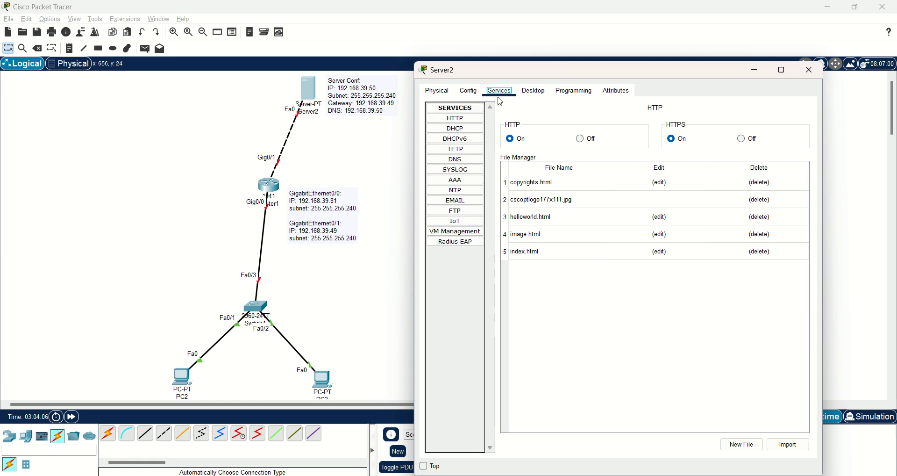
pyautogui.click(470, 121)
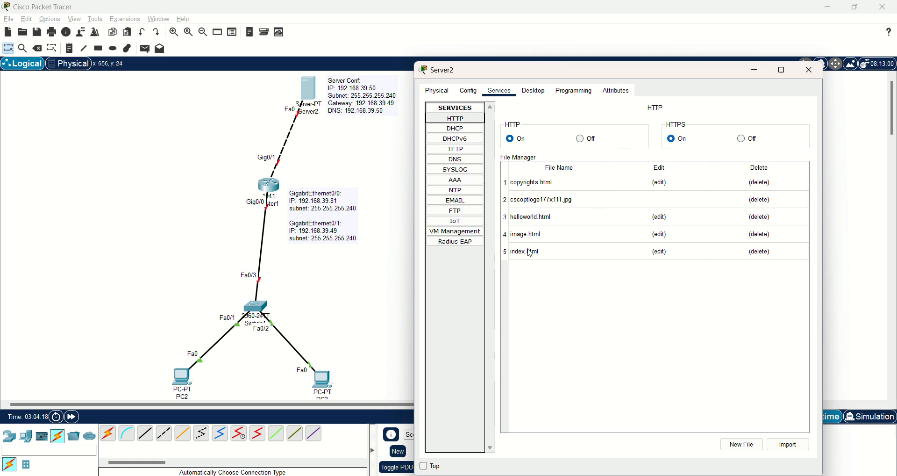
pyautogui.click(662, 253)
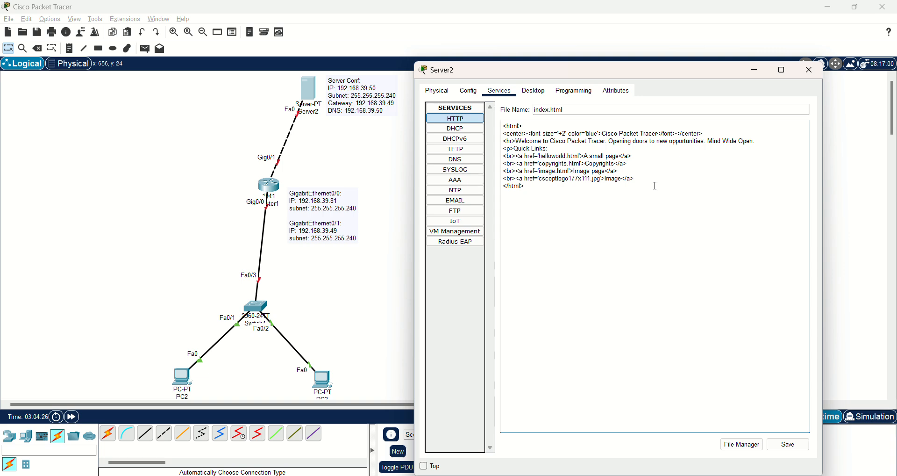
# - Copy the entire Notepad version of index.html and return to Packet Tracer
pyautogui.hotkey('alt', 'Tab')
pyautogui.hotkey('alt', 'Tab')
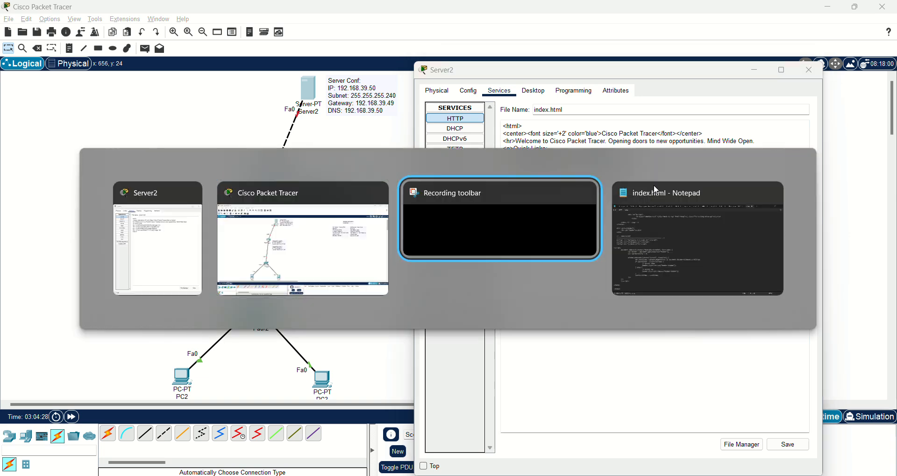
pyautogui.click(657, 190)
pyautogui.hotkey('ctrl', 'a')
pyautogui.hotkey('ctrl', 'c')
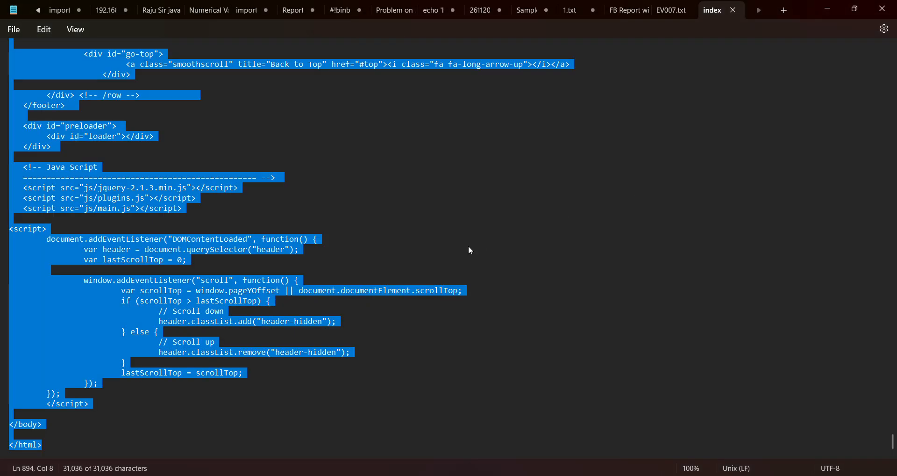
pyautogui.hotkey('alt', 'Tab')
pyautogui.hotkey('alt', 'Tab')
pyautogui.hotkey('alt', 'Tab')
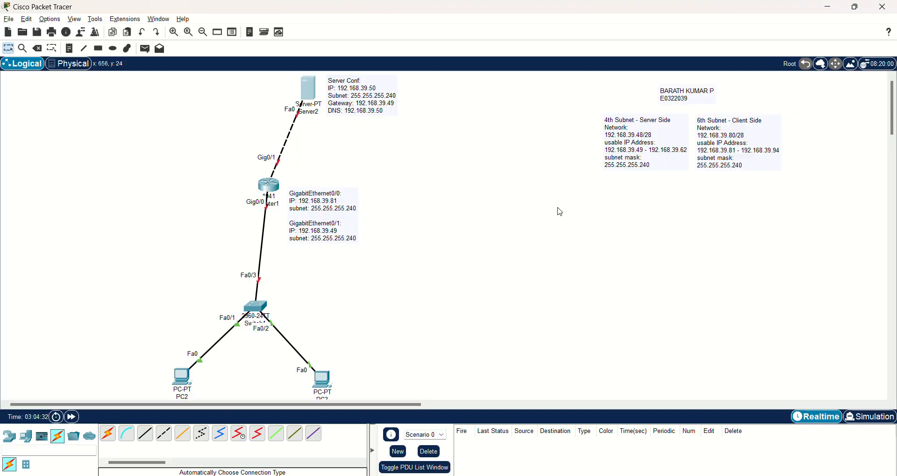
# - Replace Server2's index.html with the copied custom HTML page and save over the original
pyautogui.click(311, 87)
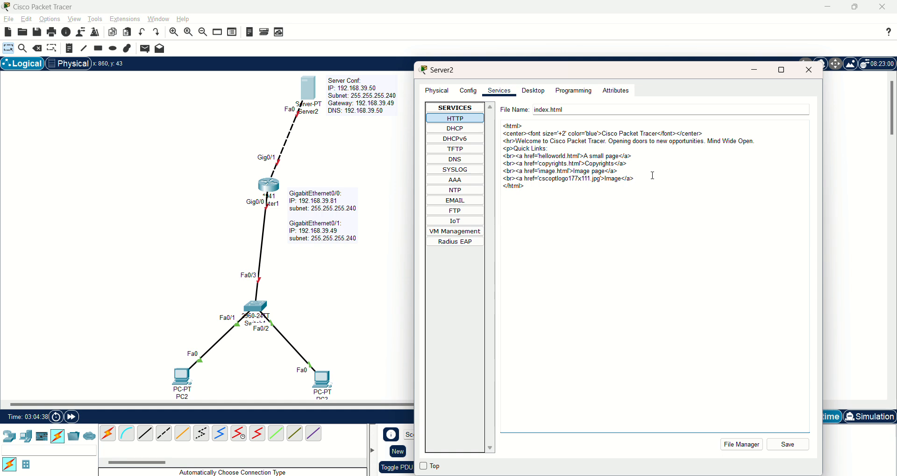
pyautogui.hotkey('ctrl', 'a')
pyautogui.hotkey('ctrl', 'v')
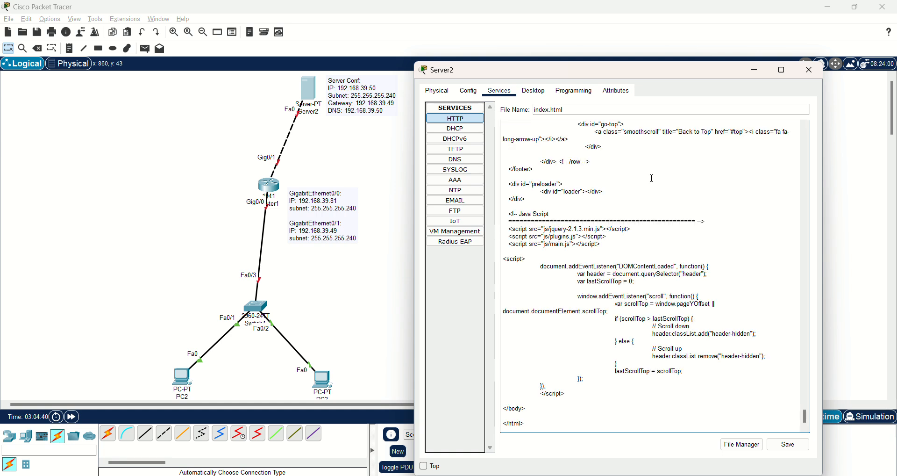
pyautogui.click(789, 443)
pyautogui.click(641, 295)
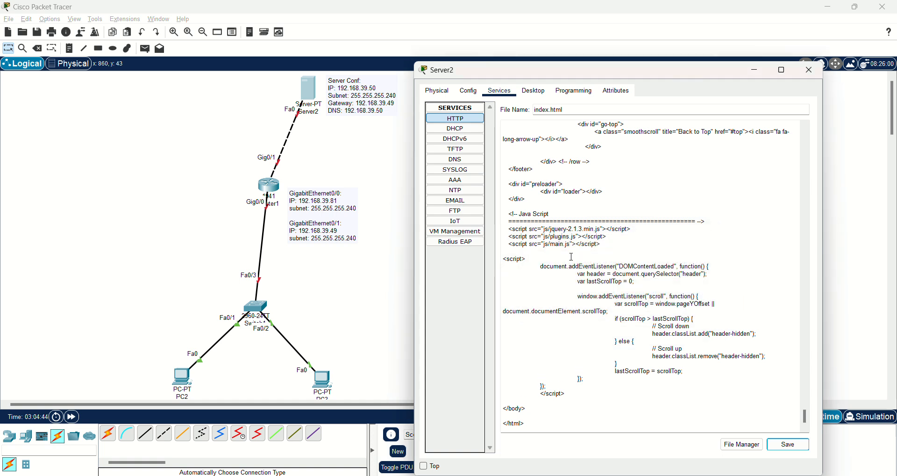
# - Turn on Server2's DHCP service and rename the pool to Client_Pool
pyautogui.click(472, 130)
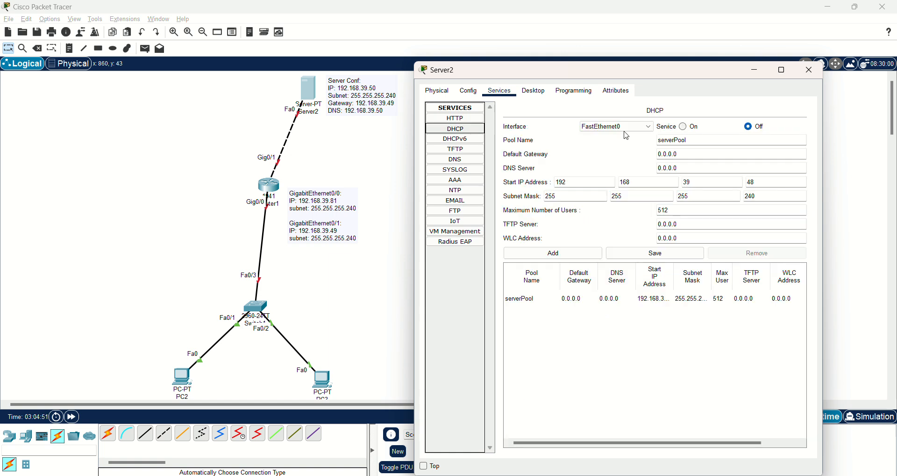
pyautogui.click(685, 129)
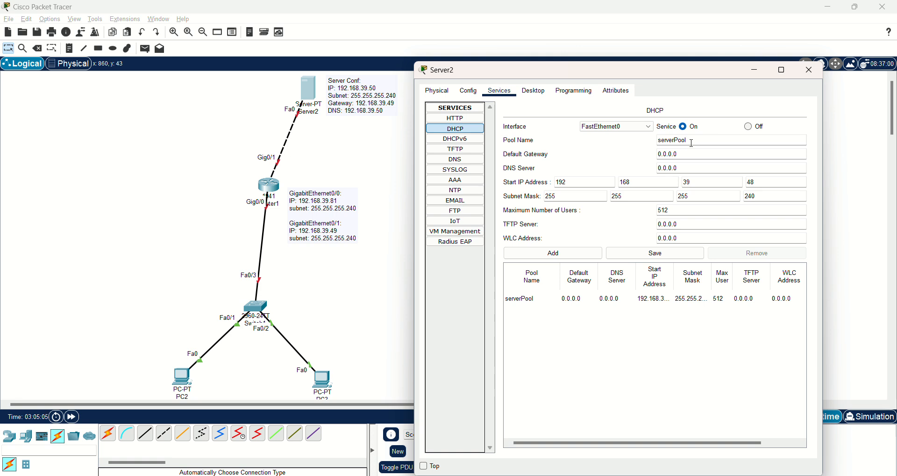
pyautogui.doubleClick(692, 143)
pyautogui.press('BackSpace')
pyautogui.write('Client_Pool')
# - Give Client_Pool gateway 192.168.39.81, DNS 192.168.39.50, start 192.168.39.82, and add it
pyautogui.press('Tab')
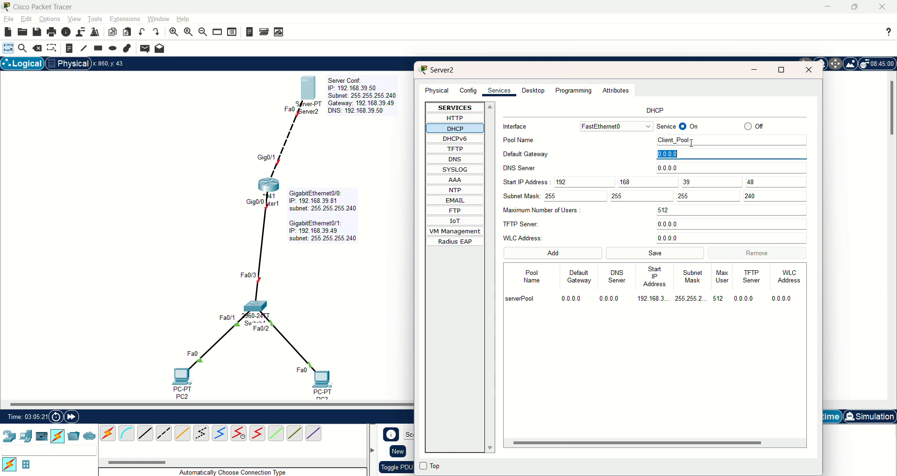
pyautogui.press('BackSpace')
pyautogui.moveTo(698, 70); pyautogui.dragTo(386, 68)
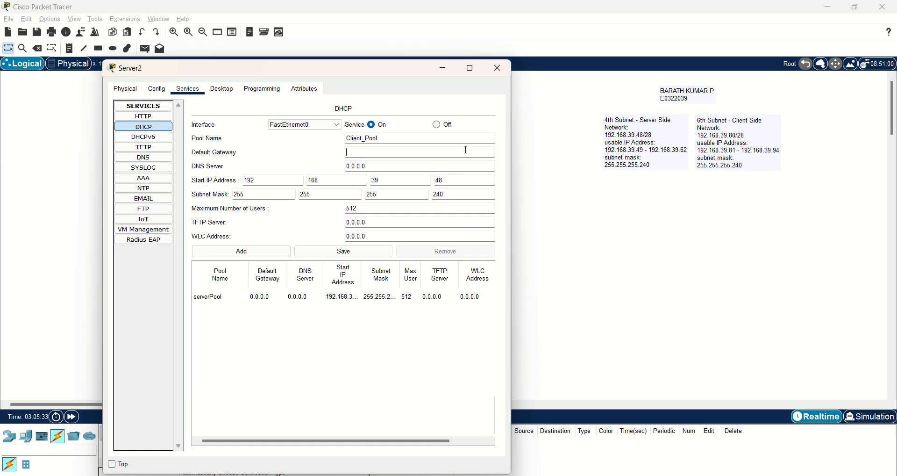
pyautogui.write('192.168.39.81')
pyautogui.press('Tab')
pyautogui.press('BackSpace')
pyautogui.write('192')
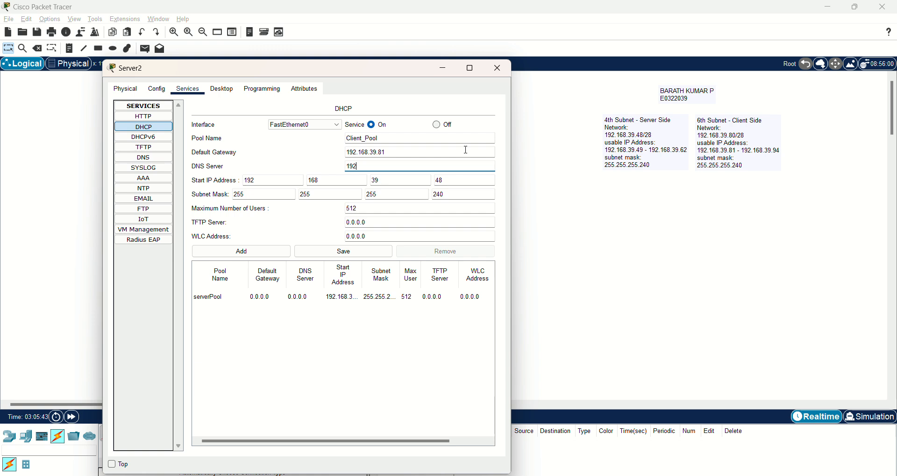
pyautogui.write('.168.39.50')
pyautogui.click(457, 181)
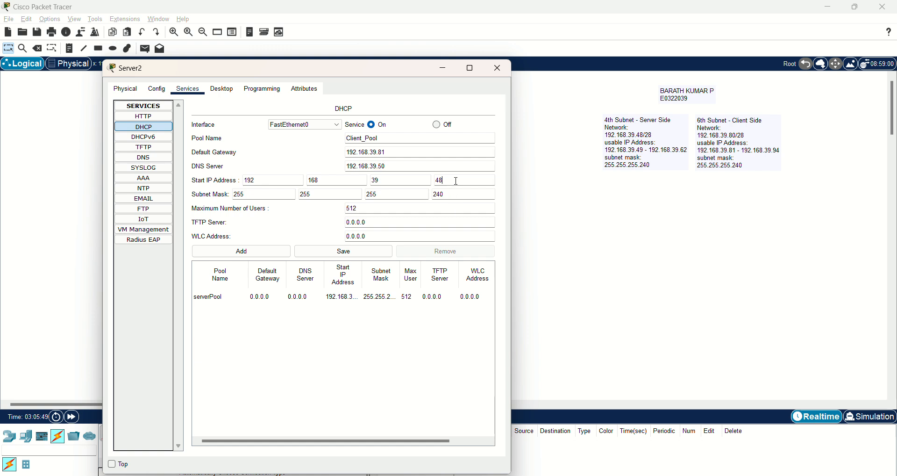
pyautogui.press('BackSpace')
pyautogui.press('BackSpace')
pyautogui.write('82')
pyautogui.click(265, 254)
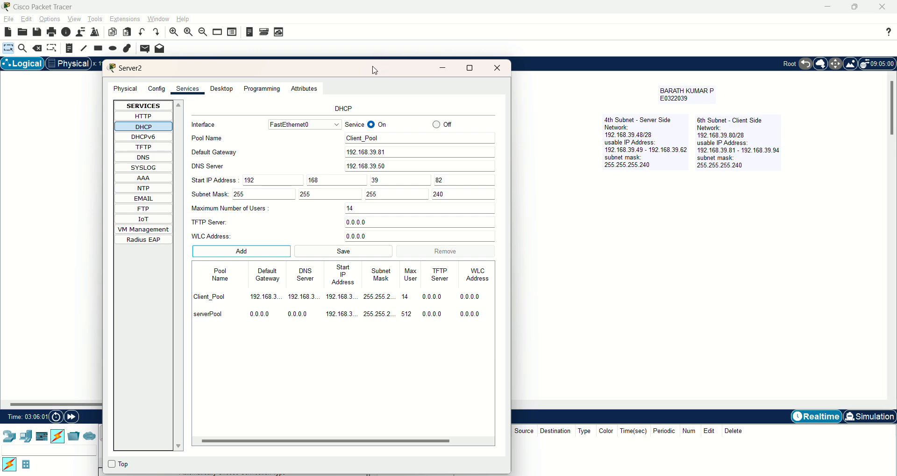
pyautogui.moveTo(374, 70); pyautogui.dragTo(677, 71)
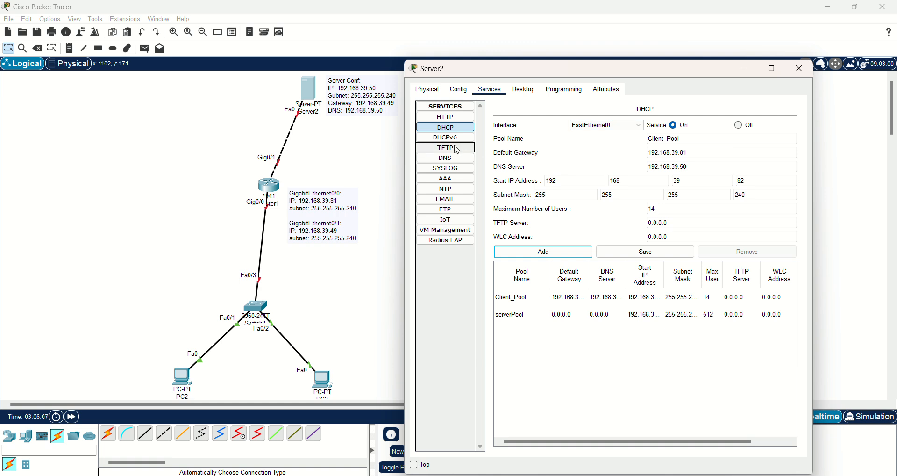
# - Enable Server2's DNS service and add an A record mapping the www domain to 192.168.39.50
pyautogui.click(447, 159)
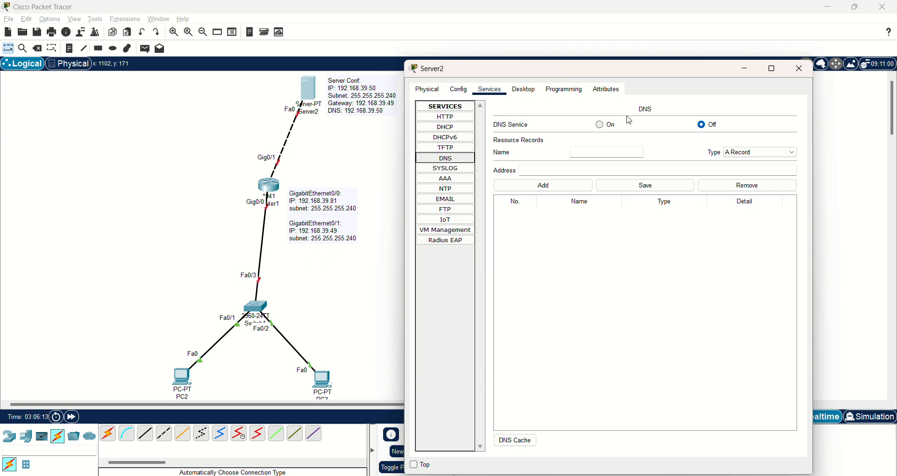
pyautogui.click(601, 125)
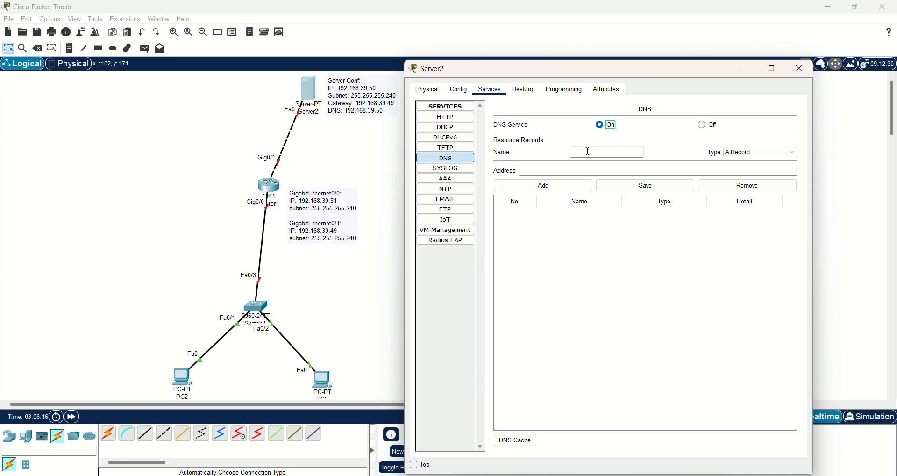
pyautogui.click(588, 152)
pyautogui.write('www.karathkumar.com')
pyautogui.click(577, 172)
pyautogui.write('192.168.39.50')
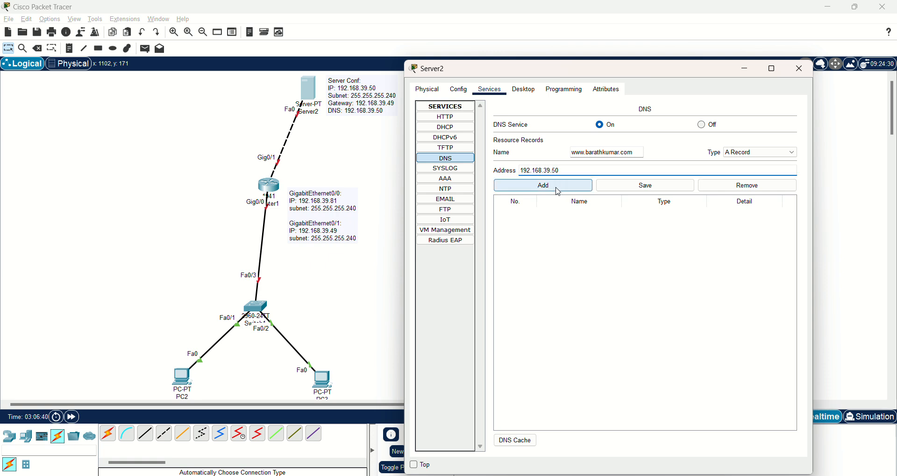
pyautogui.click(559, 192)
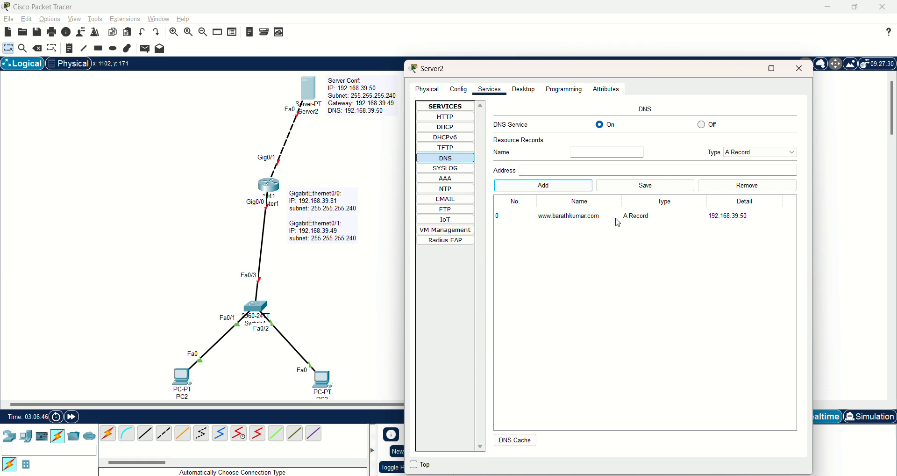
# - Enter the .com domain name in Server2's EMAIL service, correct the typo, and apply it
pyautogui.click(458, 203)
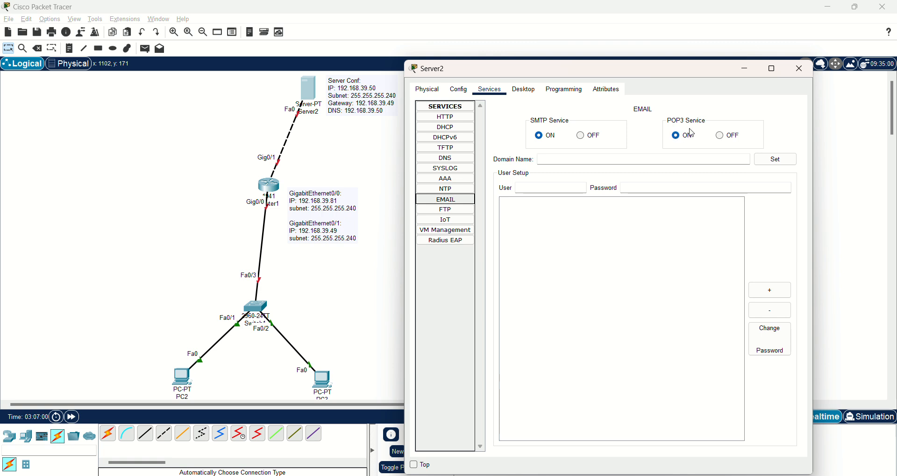
pyautogui.click(560, 160)
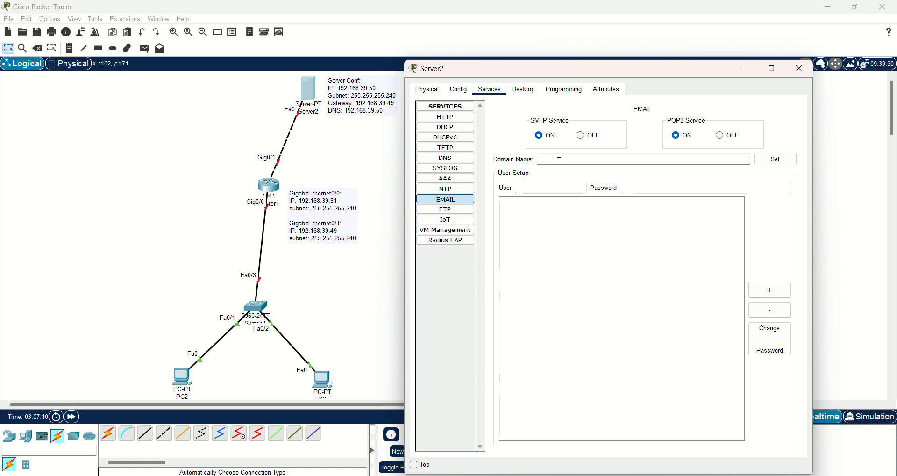
pyautogui.write('barathkumar')
pyautogui.press('BackSpace')
pyautogui.press('BackSpace')
pyautogui.press('BackSpace')
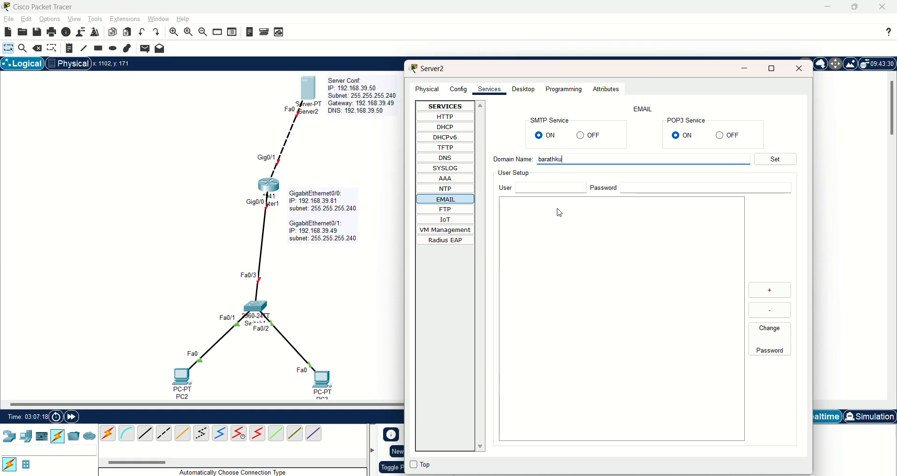
pyautogui.write('mar.com')
pyautogui.click(776, 161)
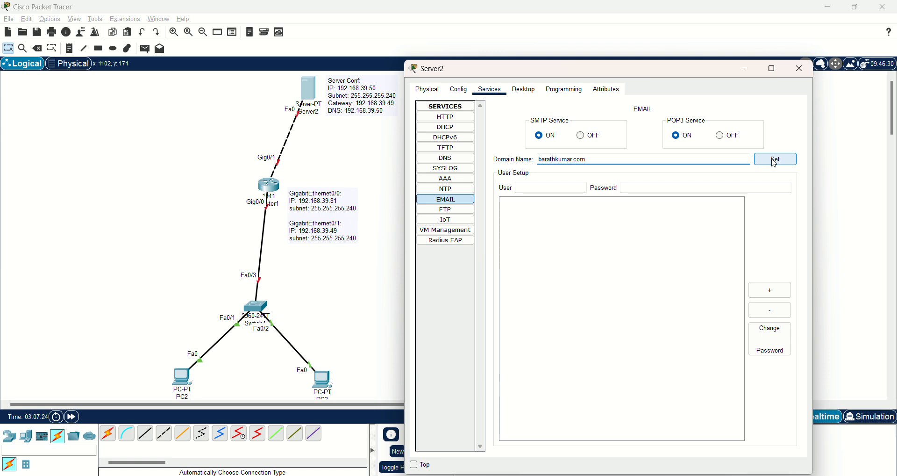
# - Add the email account user1 with its password to Server2
pyautogui.click(776, 161)
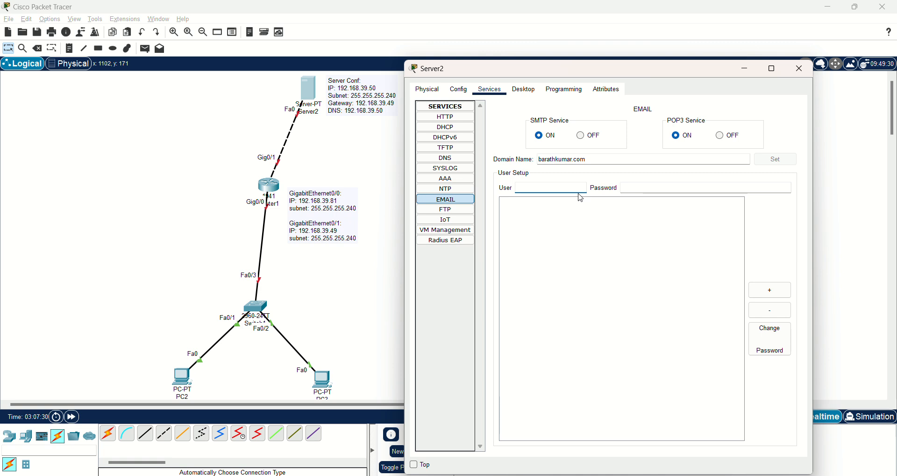
pyautogui.write('user1')
pyautogui.press('Tab')
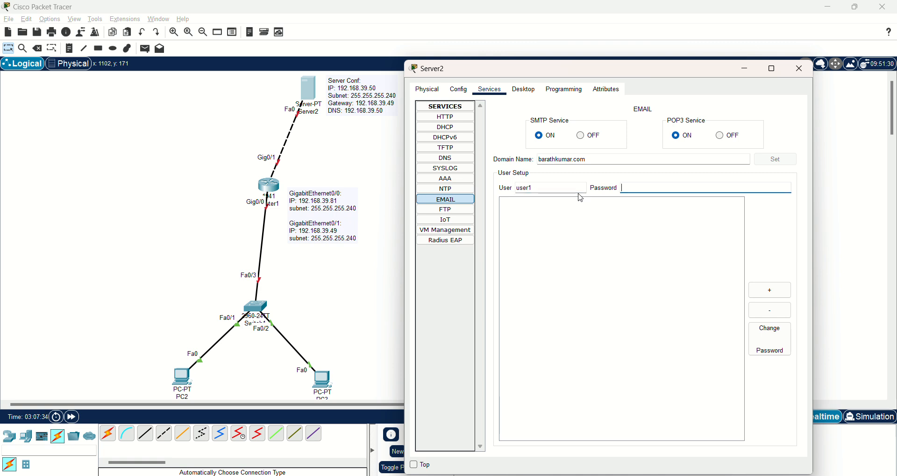
pyautogui.write('1234')
pyautogui.click(772, 292)
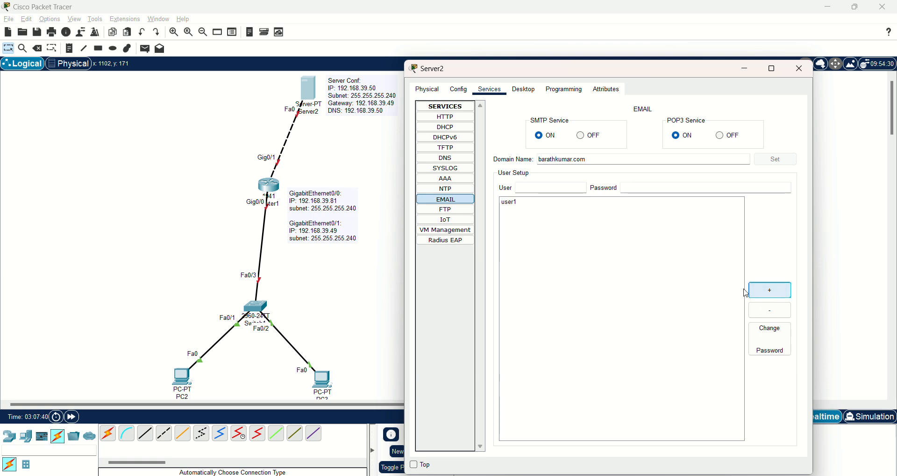
# - Add the email account user2 with its password
pyautogui.click(563, 189)
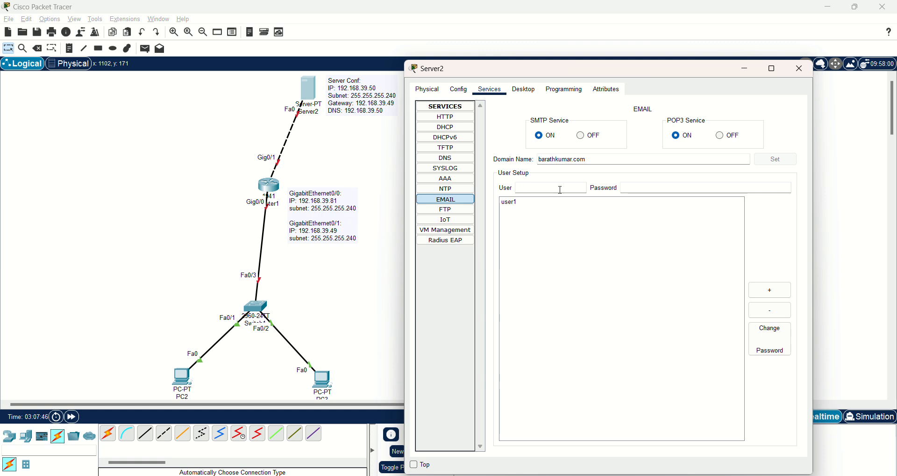
pyautogui.write('user2')
pyautogui.press('Tab')
pyautogui.write('1234')
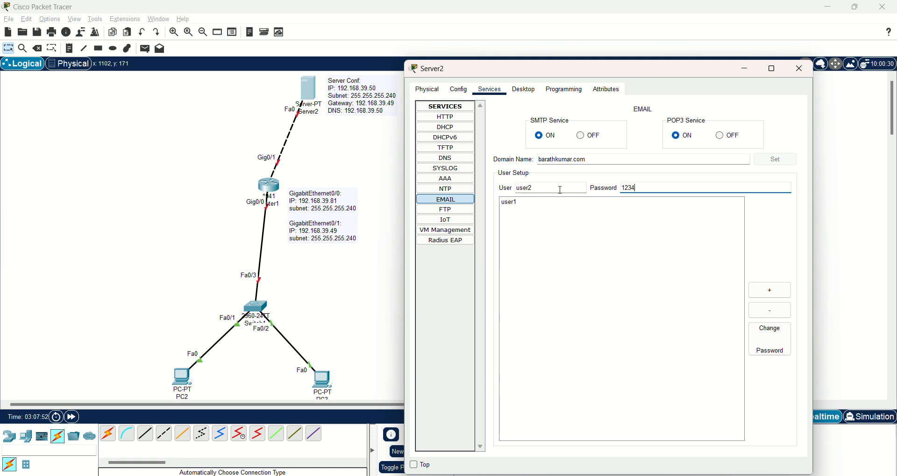
pyautogui.click(781, 294)
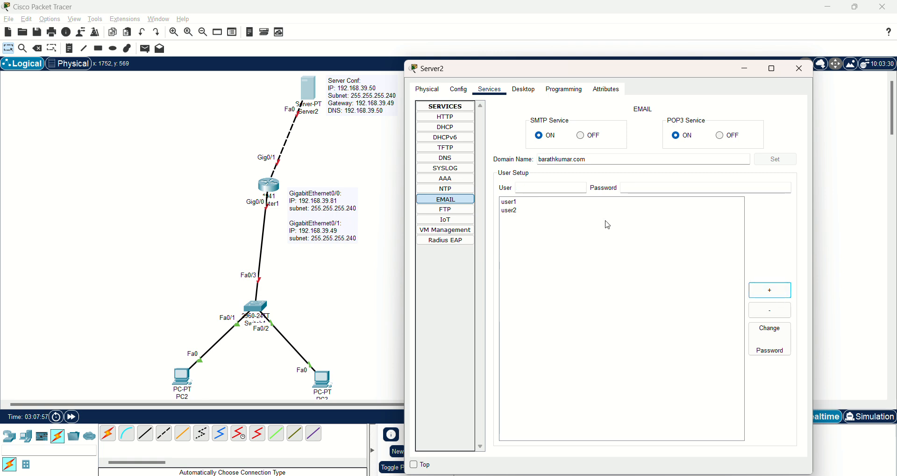
# - Add the email account user3 with its password
pyautogui.click(566, 187)
pyautogui.click(565, 187)
pyautogui.write('user')
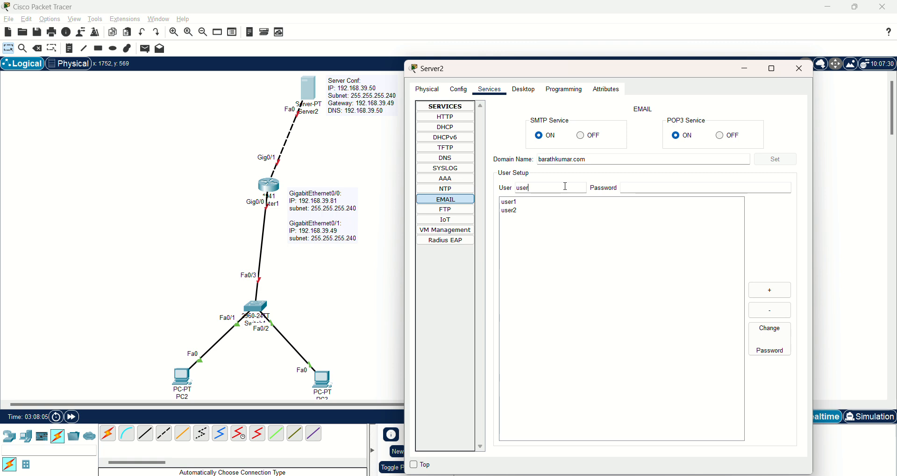
pyautogui.write('3')
pyautogui.press('Tab')
pyautogui.write('1234')
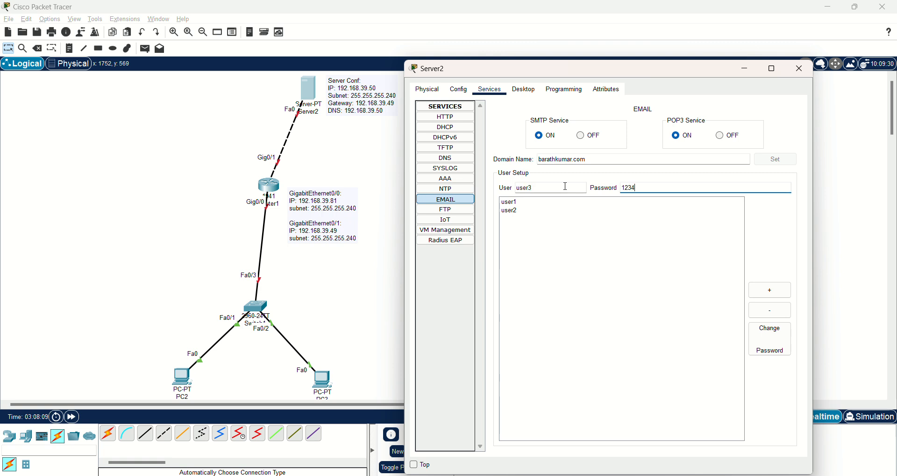
pyautogui.click(778, 296)
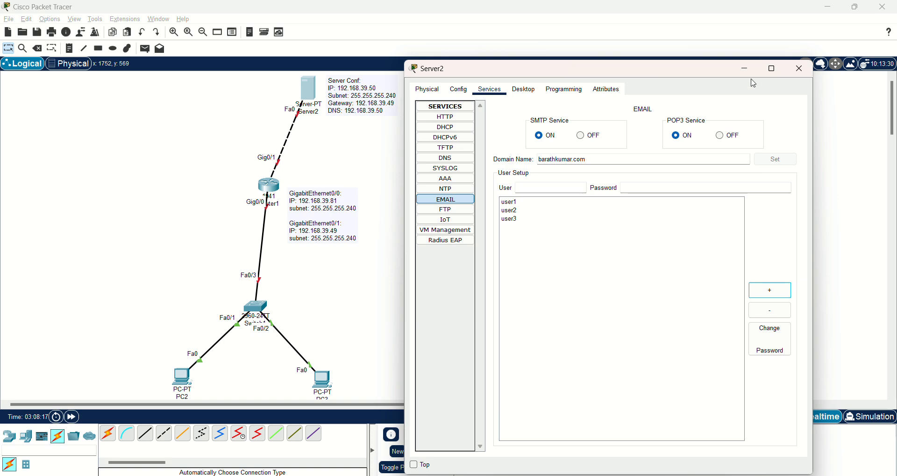
# - Close Server2 and check Router1's GigabitEthernet0/0 settings in its Config view
pyautogui.click(798, 75)
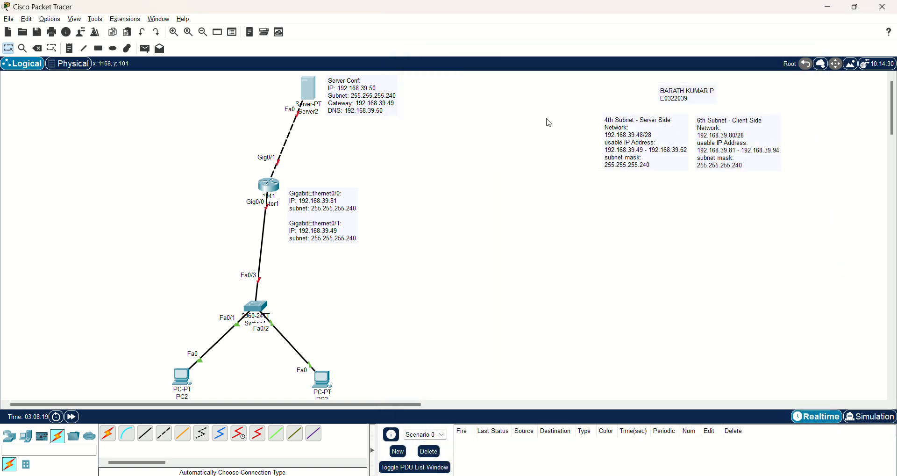
pyautogui.click(269, 185)
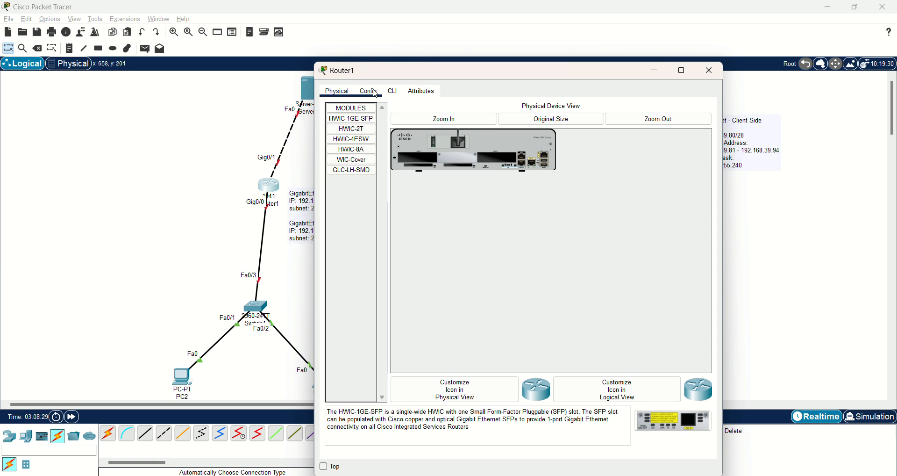
pyautogui.click(377, 93)
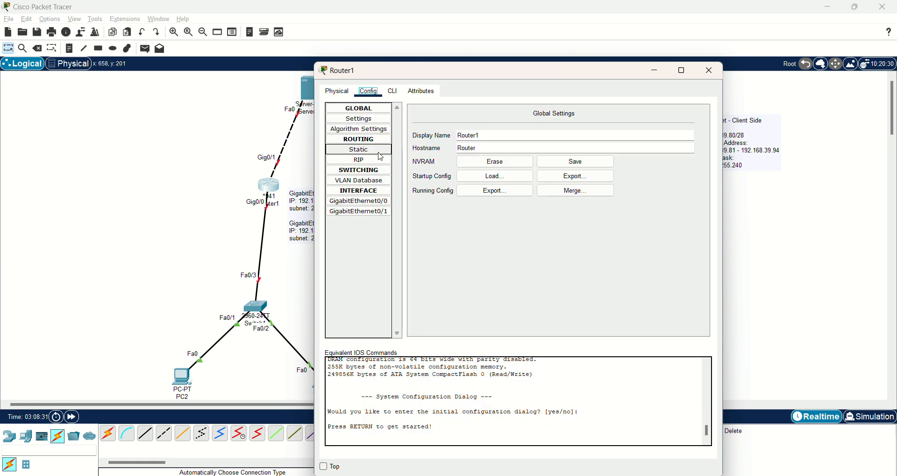
pyautogui.click(377, 204)
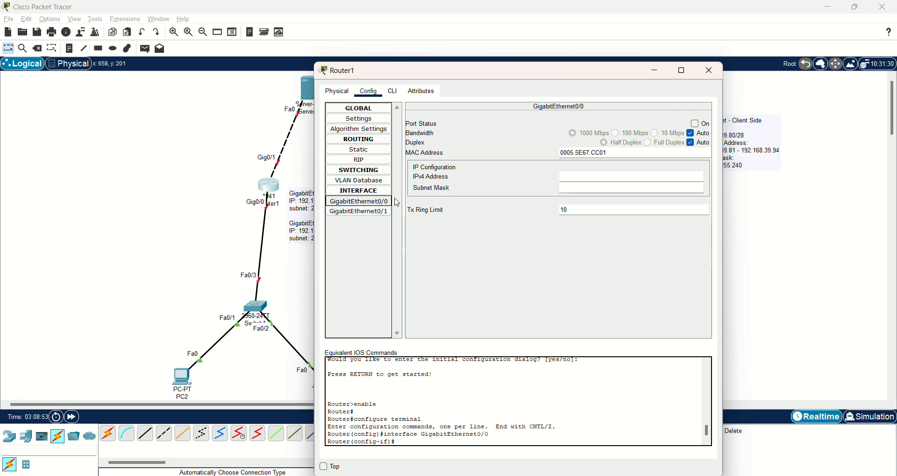
# - In Router1's CLI, exit the configuration modes and restart the console session
pyautogui.click(394, 93)
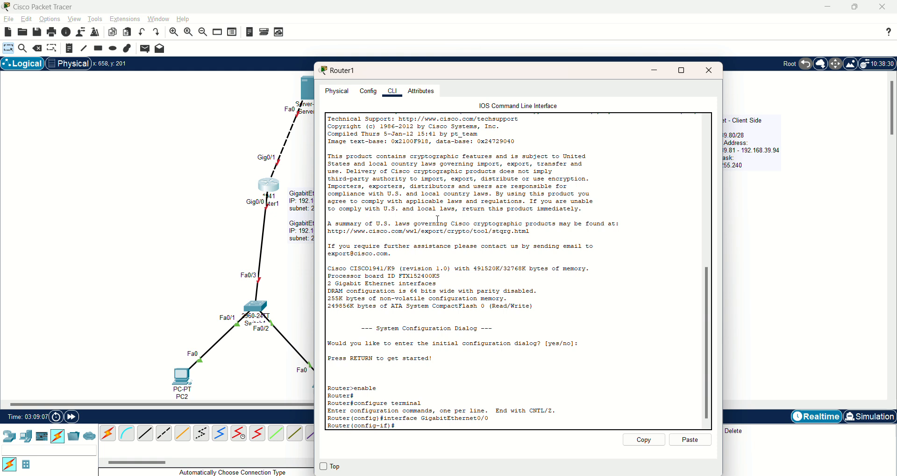
pyautogui.write('exit')
pyautogui.press('Return')
pyautogui.write('exit')
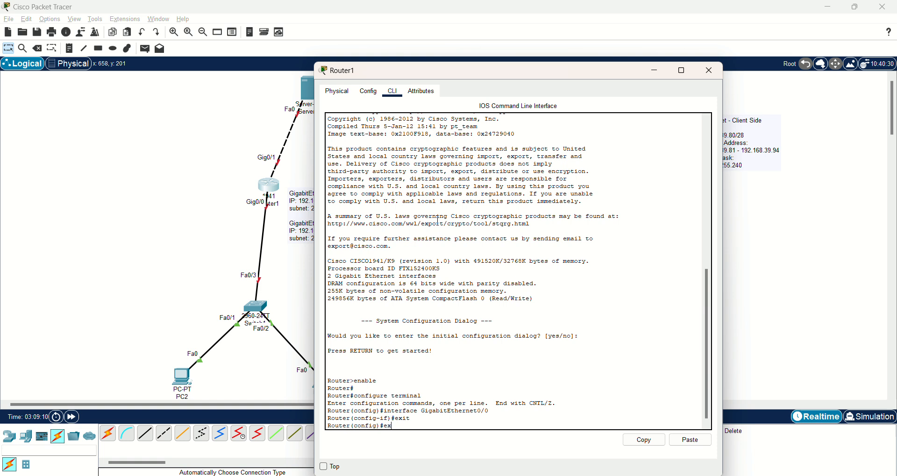
pyautogui.press('Return')
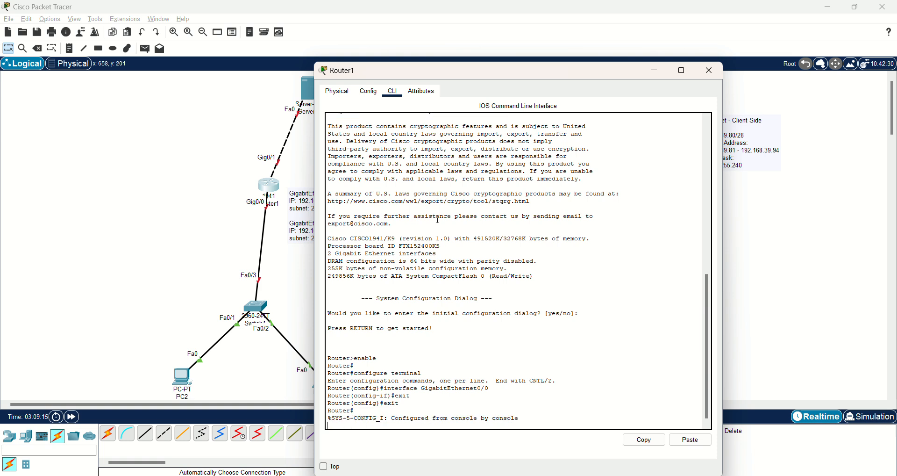
pyautogui.press('Return')
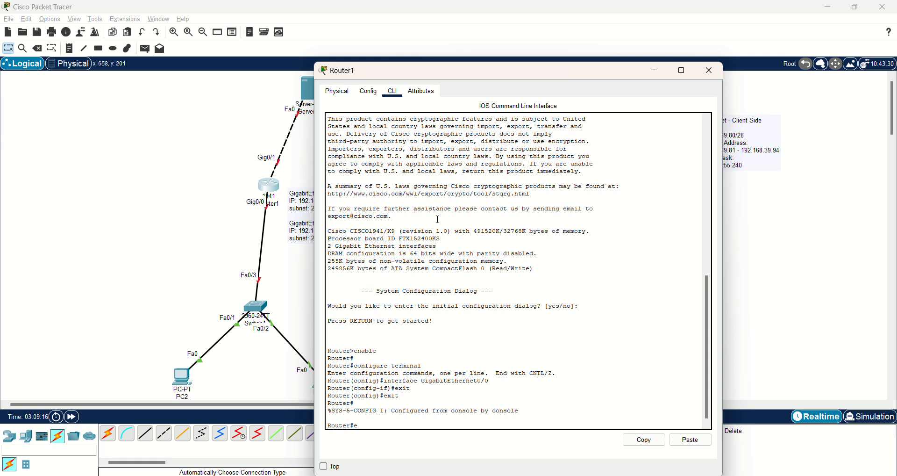
pyautogui.write('exit')
pyautogui.press('Return')
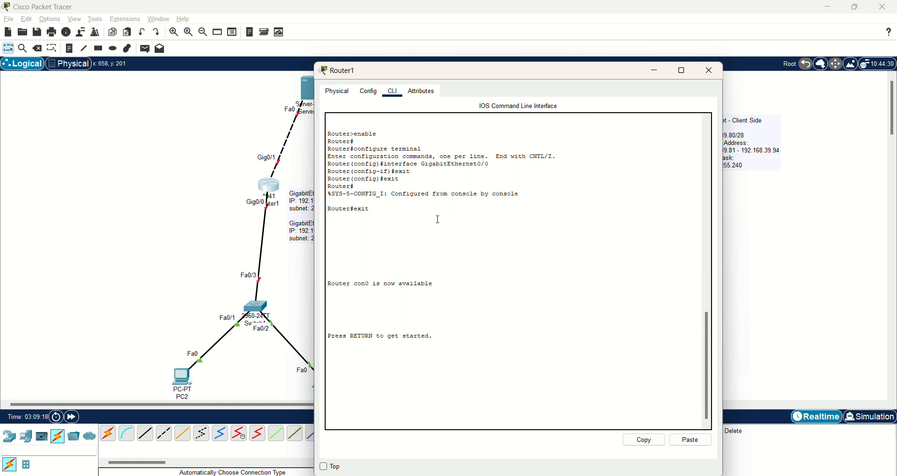
pyautogui.press('Return')
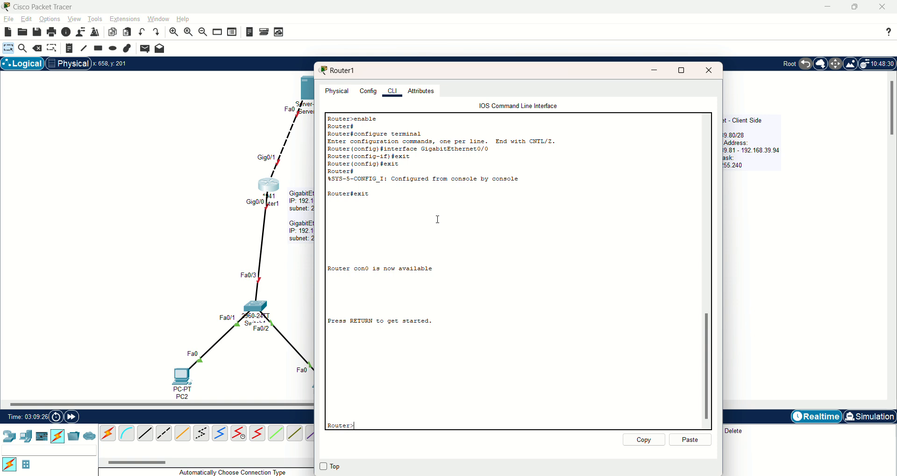
# - Enter privileged mode with enable, then global configuration with configure terminal
pyautogui.write('ea')
pyautogui.write('ble')
pyautogui.press('Return')
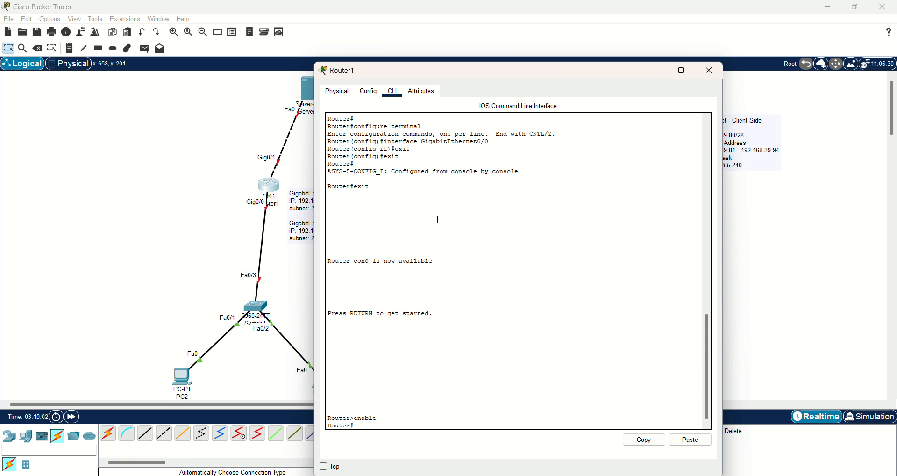
pyautogui.write('configure terminal')
pyautogui.press('Return')
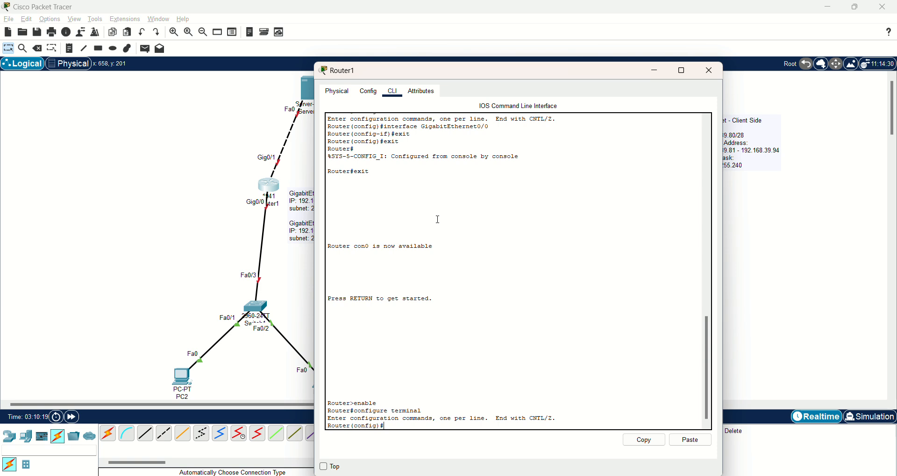
# - Give GigabitEthernet0/0 the address 192.168.39.81 with mask 255.255.255.240
pyautogui.write('interface GigabitEthernet0/0')
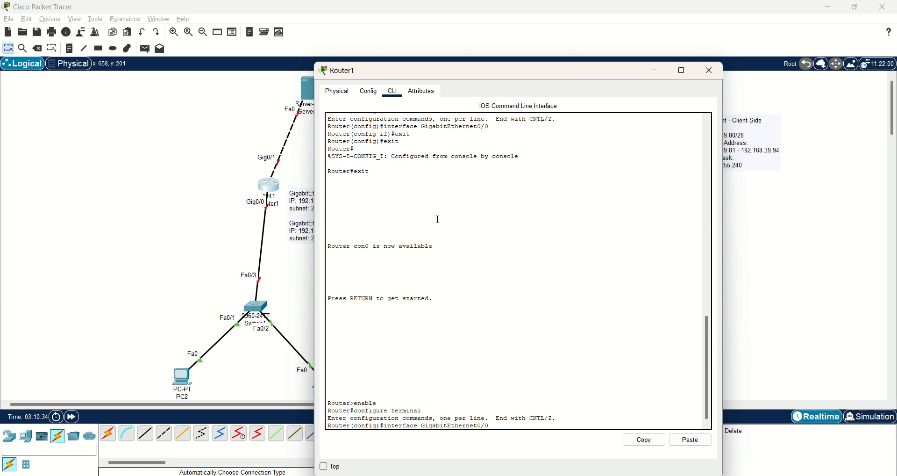
pyautogui.press('Return')
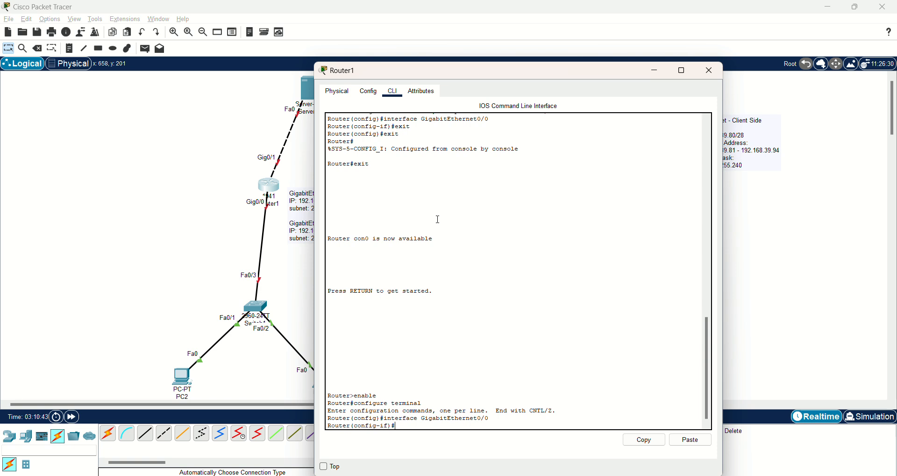
pyautogui.write('ip addree')
pyautogui.press('BackSpace')
pyautogui.write('ss 192.168.39.81')
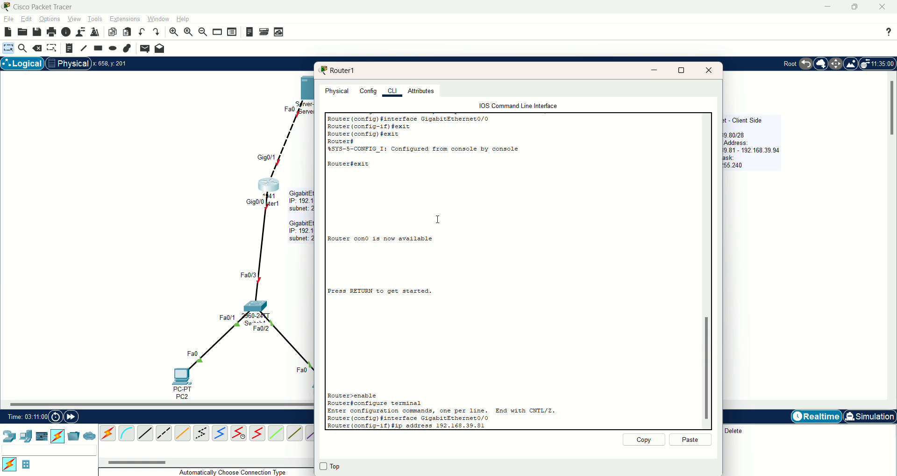
pyautogui.write(' 255.255.255.240')
pyautogui.press('Return')
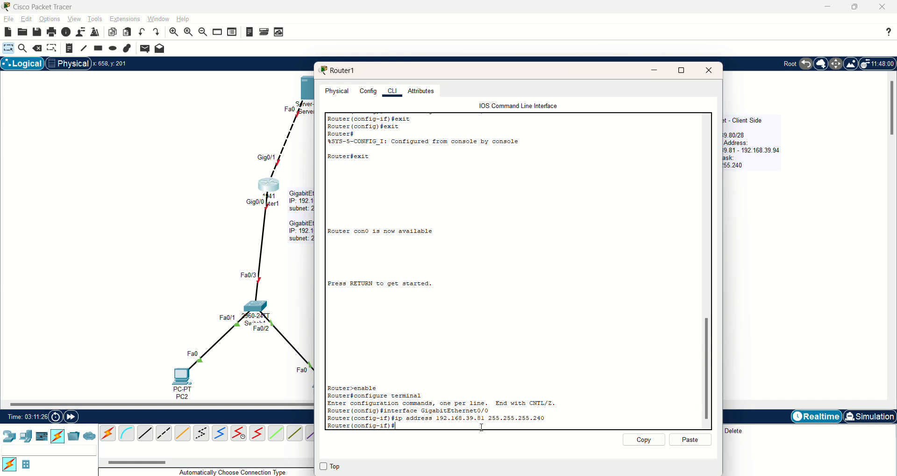
# - Bring GigabitEthernet0/0 up with no shutdown and exit to global configuration
pyautogui.write('n')
pyautogui.write('o shutdown')
pyautogui.press('Return')
pyautogui.write('e')
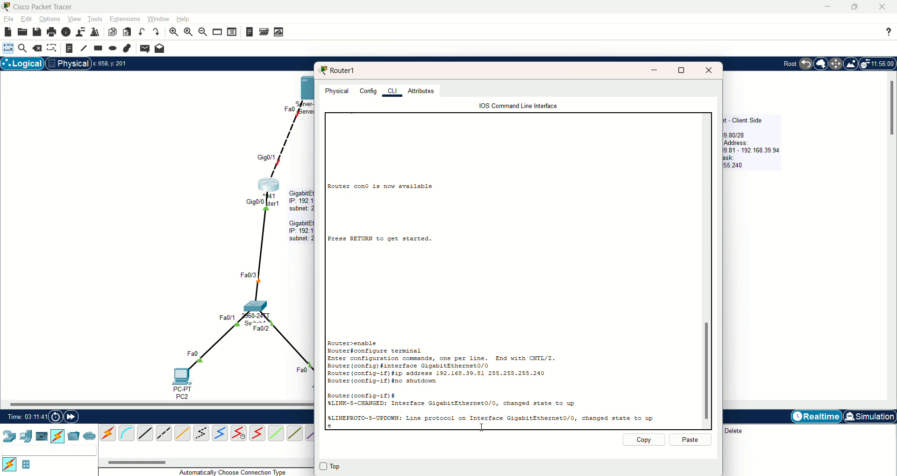
pyautogui.write('xit')
pyautogui.press('Return')
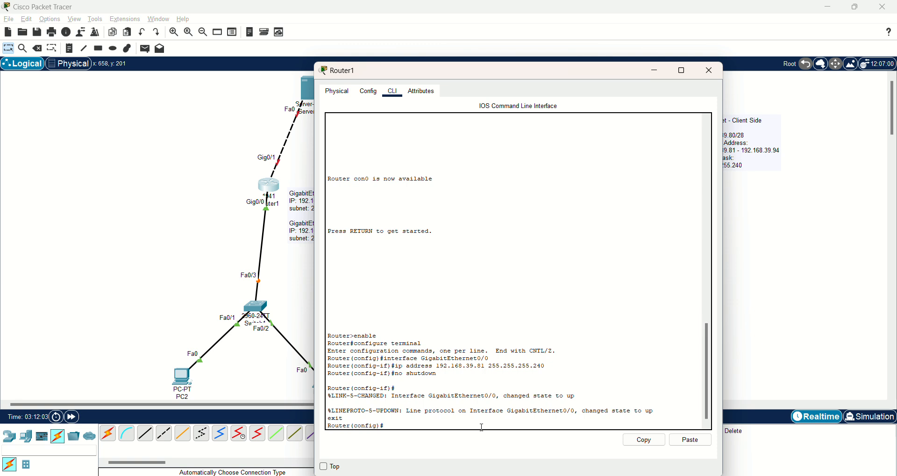
# - Using recalled commands, give GigabitEthernet0/1 the address 192.168.39.49 255.255.255.240
pyautogui.write('no shutdown')
pyautogui.press('Up')
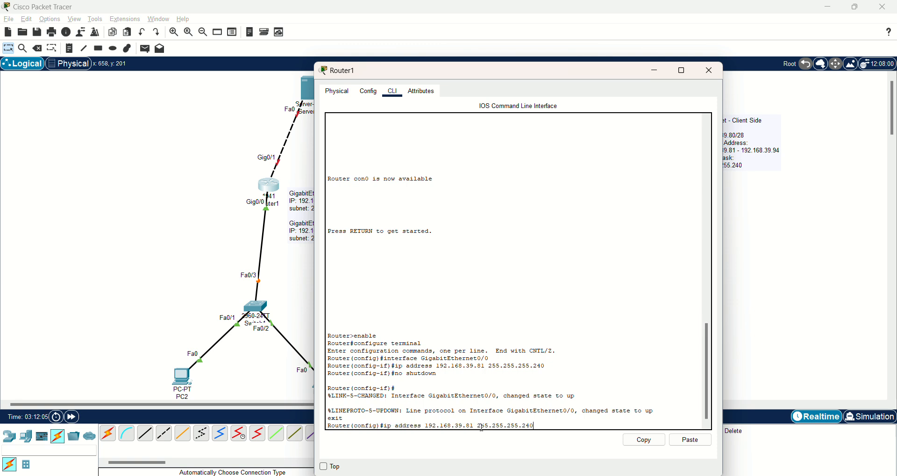
pyautogui.press('Up')
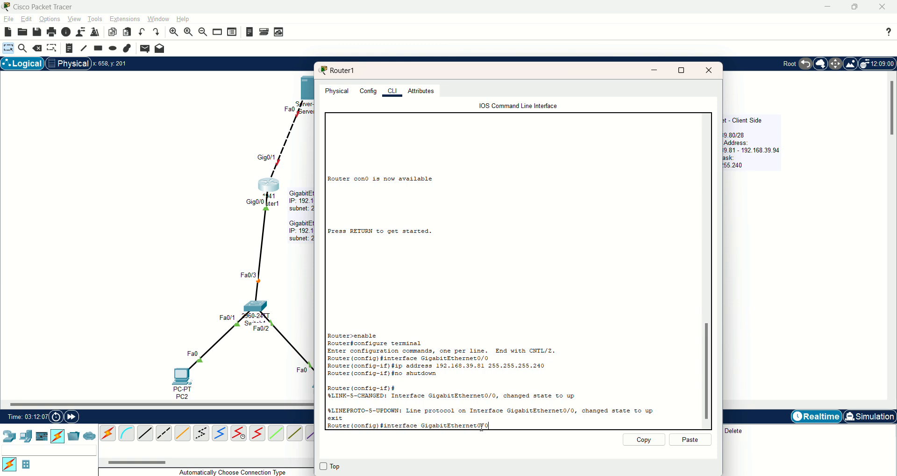
pyautogui.press('BackSpace')
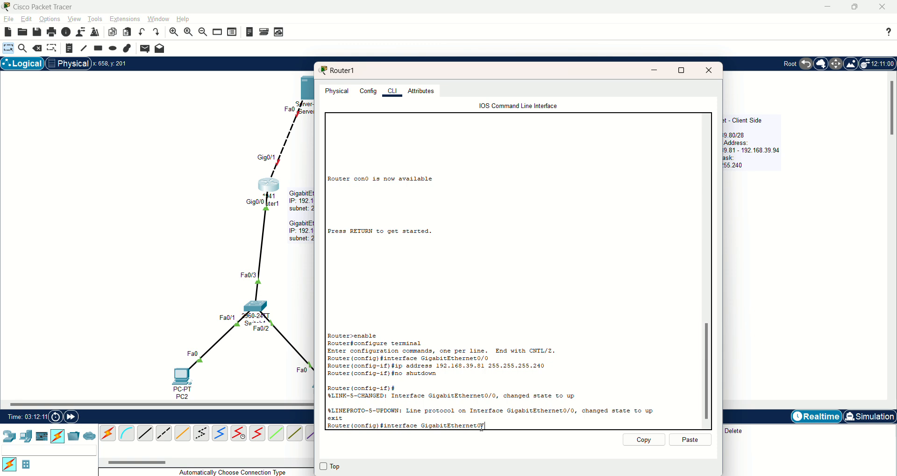
pyautogui.write('1')
pyautogui.press('Return')
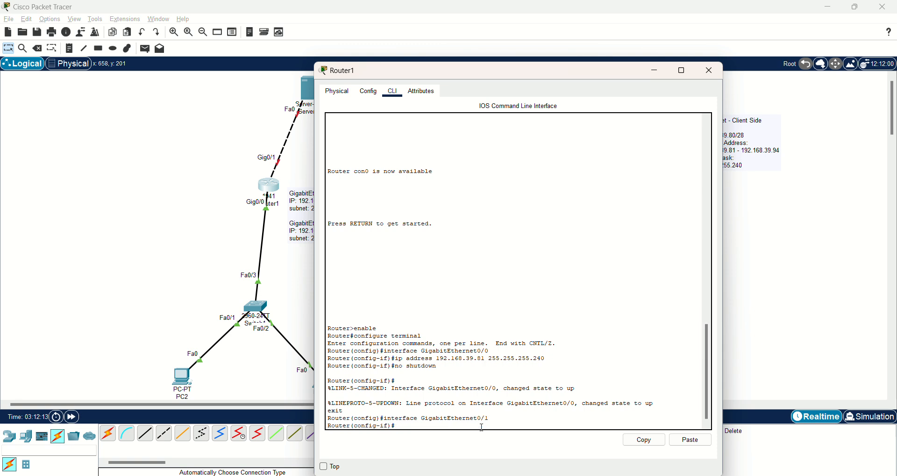
pyautogui.press('Up')
pyautogui.press('Up')
pyautogui.press('Up')
pyautogui.press('Up')
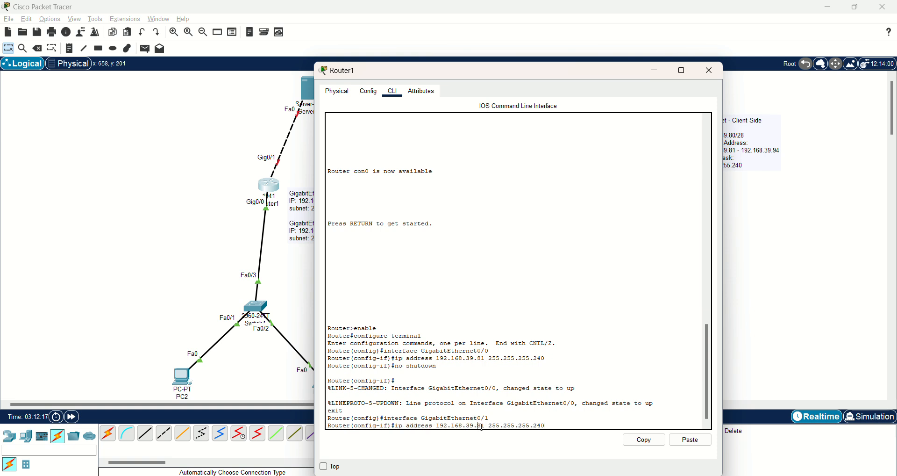
pyautogui.press('BackSpace')
pyautogui.press('BackSpace')
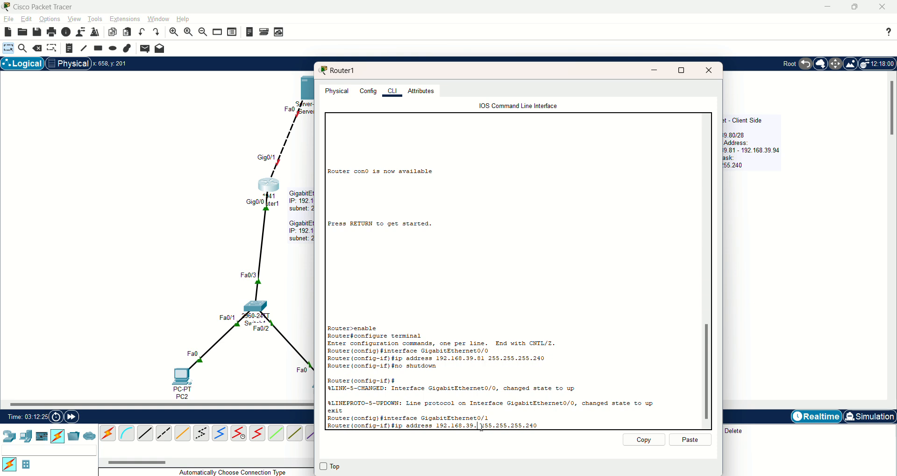
pyautogui.write('49')
pyautogui.press('Return')
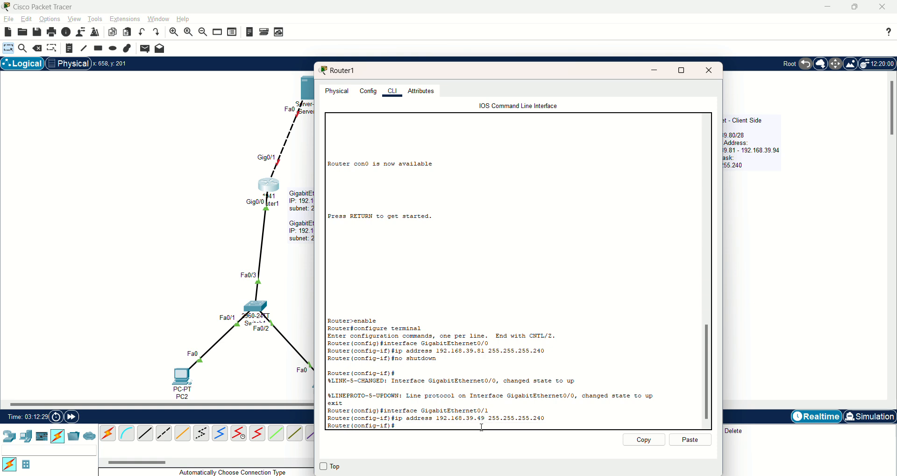
# - Enable GigabitEthernet0/1 with no shutdown and return to global configuration
pyautogui.press('Up')
pyautogui.press('Up')
pyautogui.press('Up')
pyautogui.press('Return')
pyautogui.press('Up')
pyautogui.press('Up')
pyautogui.press('Up')
pyautogui.press('Up')
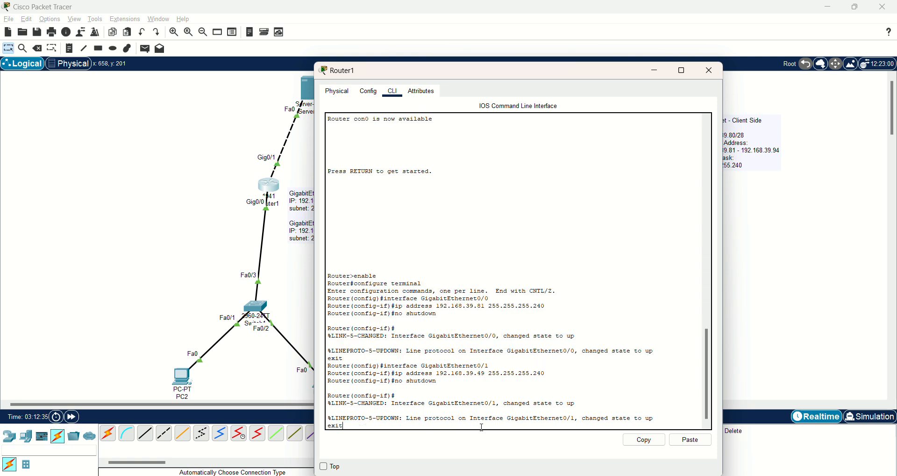
pyautogui.press('Return')
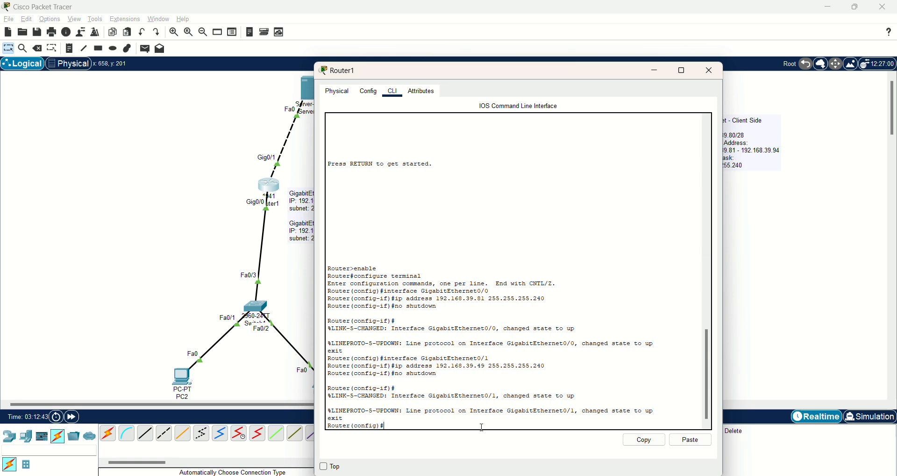
# - Exclude 192.168.39.49–192.168.39.50 from DHCP and begin creating pool Client_Pool
pyautogui.write('ip dhcp excluded-address 192.168.')
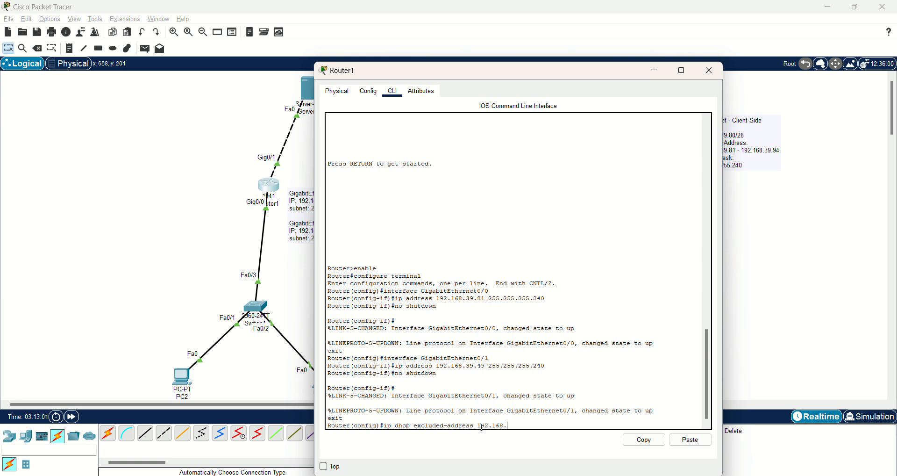
pyautogui.write('39.49 192.168.39.50')
pyautogui.press('Return')
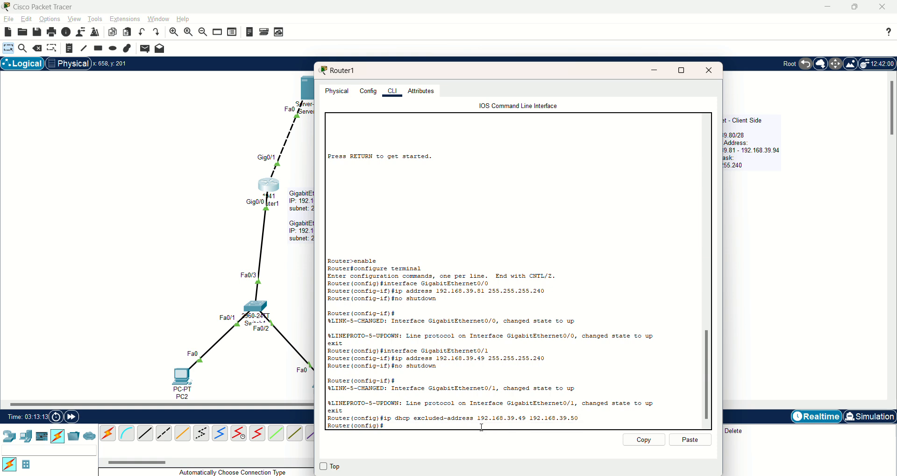
pyautogui.write('ip dhcp pool CL')
pyautogui.press('BackSpace')
pyautogui.write('linne')
pyautogui.press('BackSpace')
pyautogui.press('BackSpace')
pyautogui.press('BackSpace')
pyautogui.write('ie')
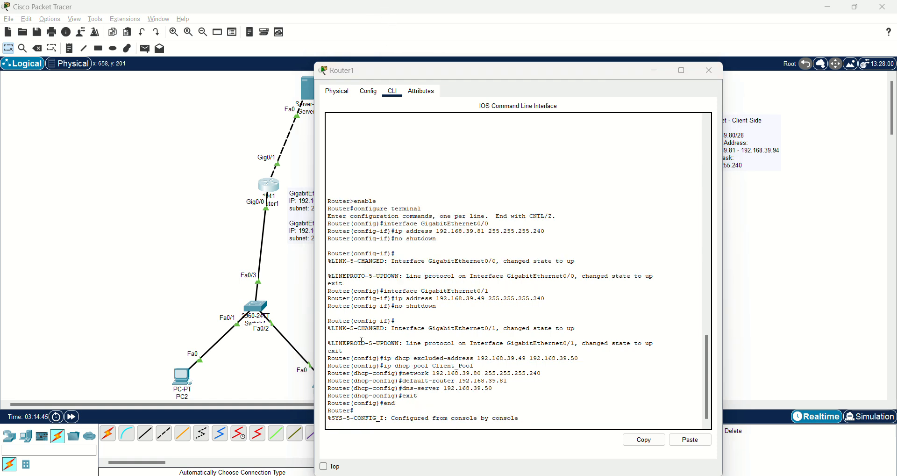
pyautogui.moveTo(384, 359); pyautogui.dragTo(585, 361)
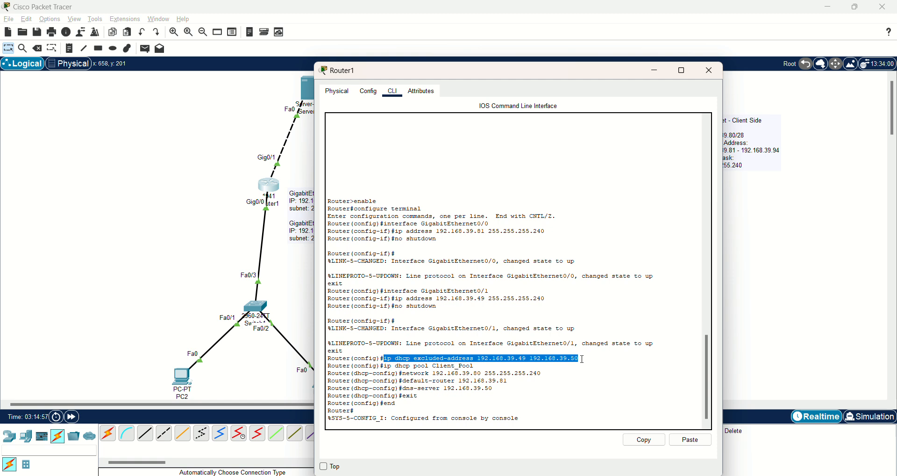
pyautogui.click(522, 368)
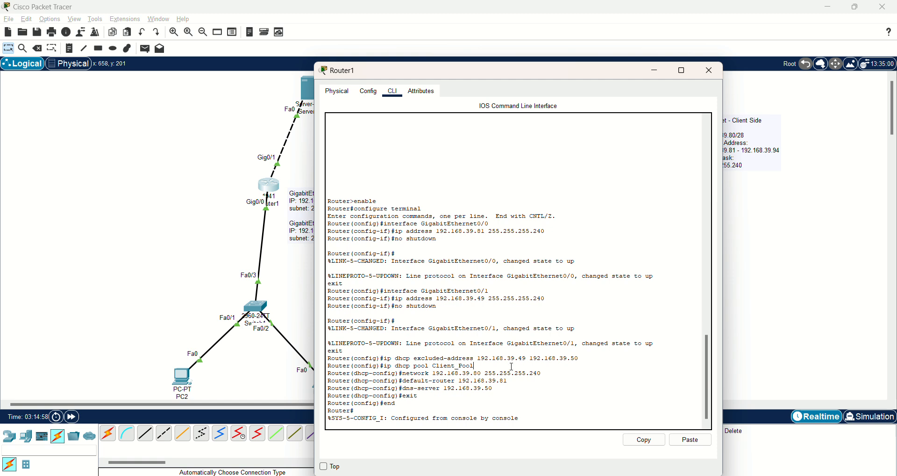
pyautogui.moveTo(381, 367); pyautogui.dragTo(478, 367)
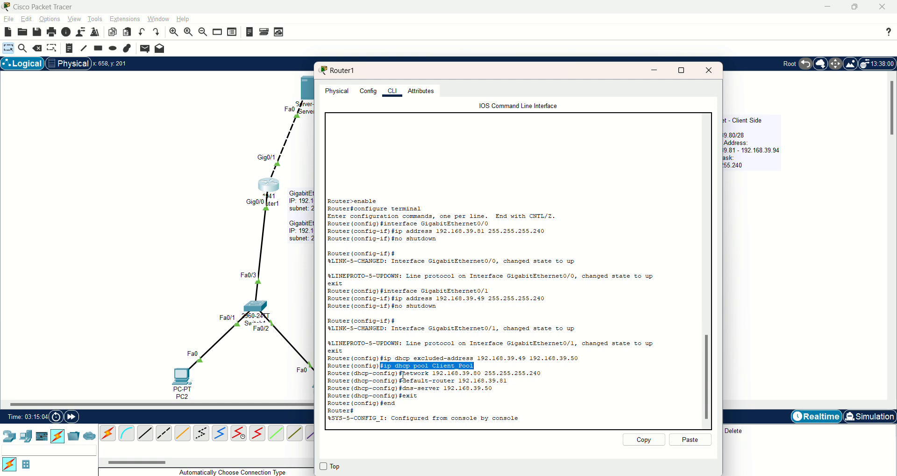
pyautogui.moveTo(405, 375); pyautogui.dragTo(550, 375)
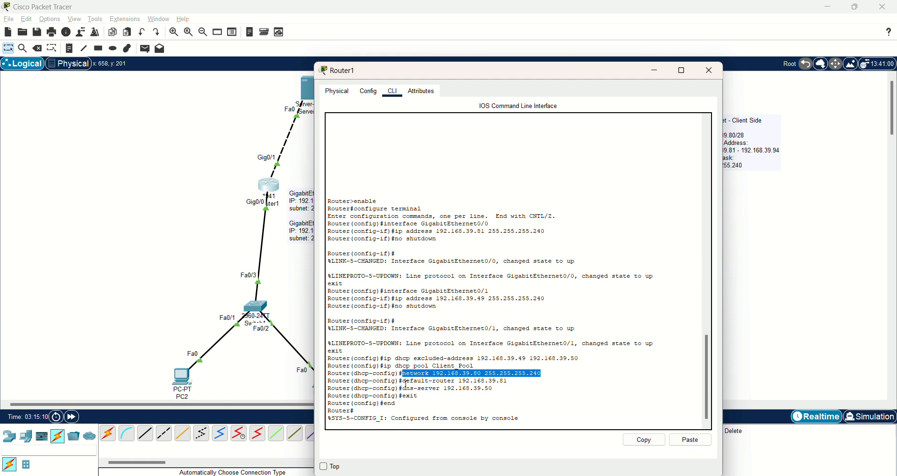
pyautogui.moveTo(405, 381); pyautogui.dragTo(523, 380)
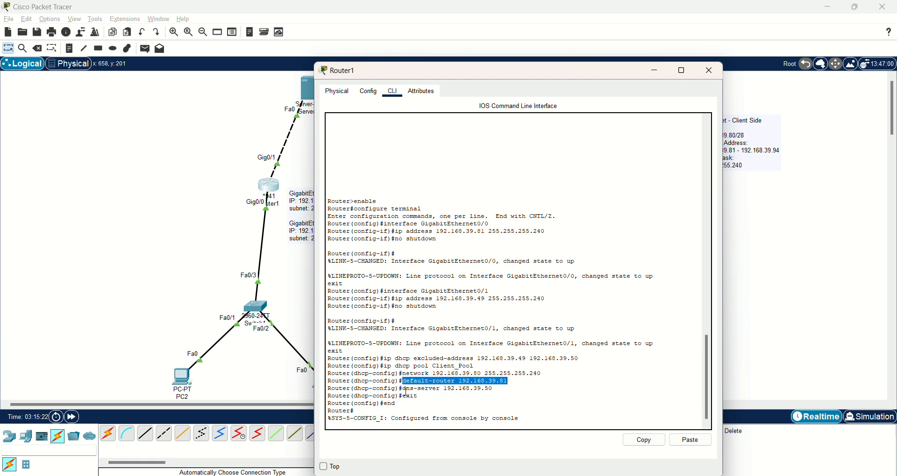
pyautogui.moveTo(404, 389); pyautogui.dragTo(504, 389)
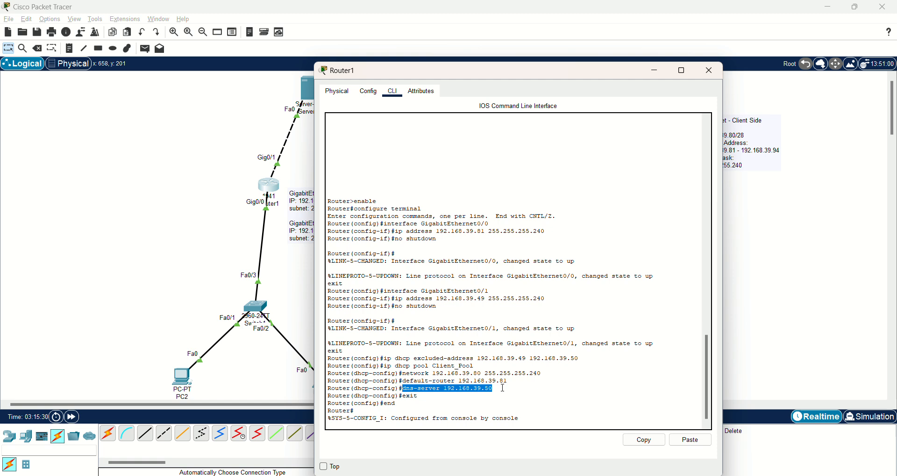
pyautogui.click(426, 396)
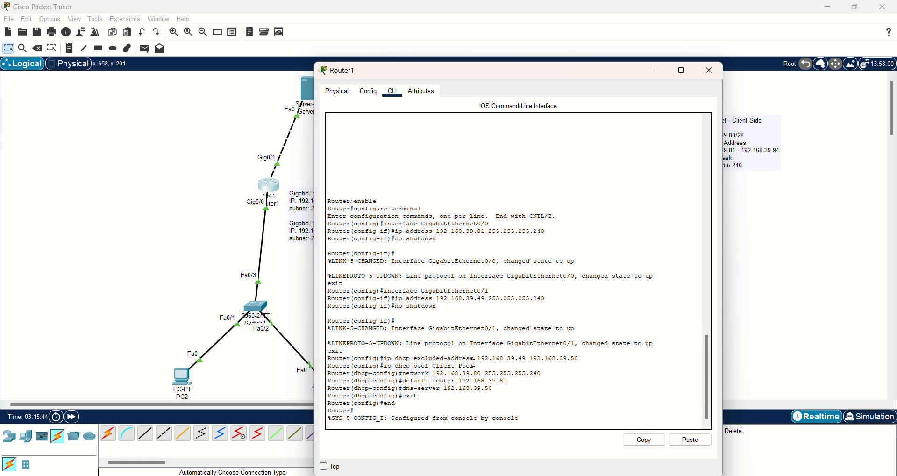
pyautogui.scroll(-1, 494, 346)
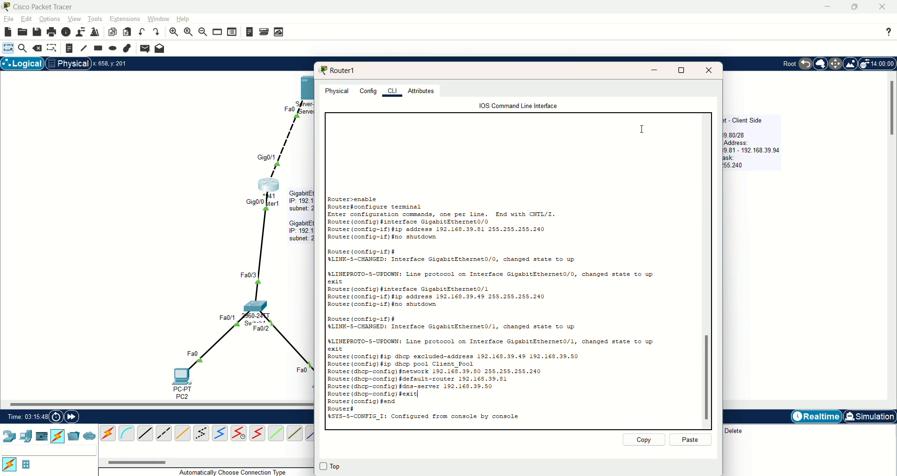
# - Switch PC2 to DHCP, obtaining 192.168.39.82, gateway 192.168.39.81, DNS 192.168.39.50
pyautogui.click(718, 76)
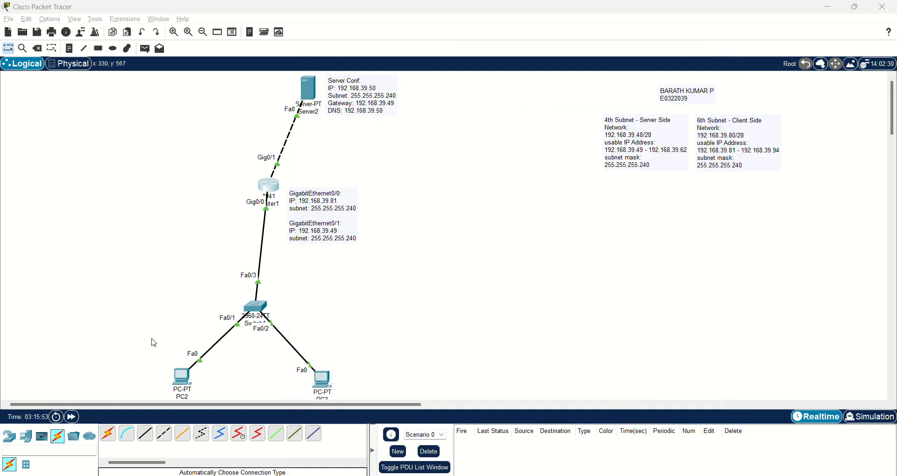
pyautogui.click(181, 377)
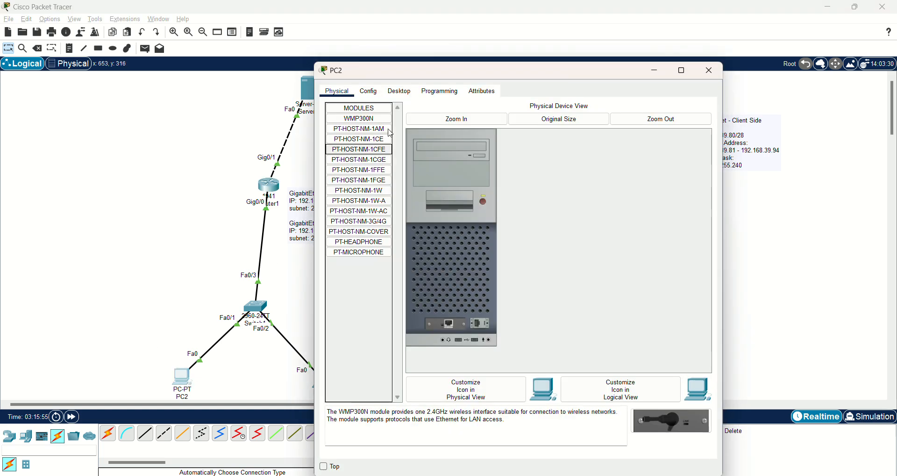
pyautogui.click(401, 93)
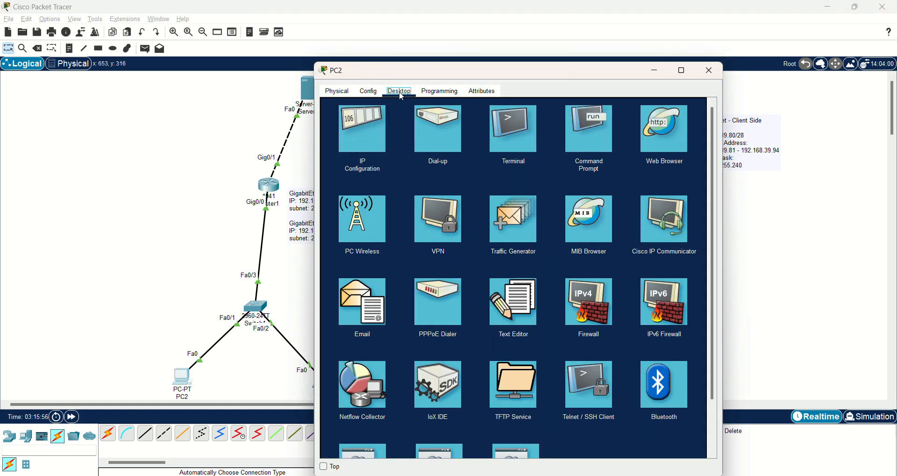
pyautogui.click(367, 136)
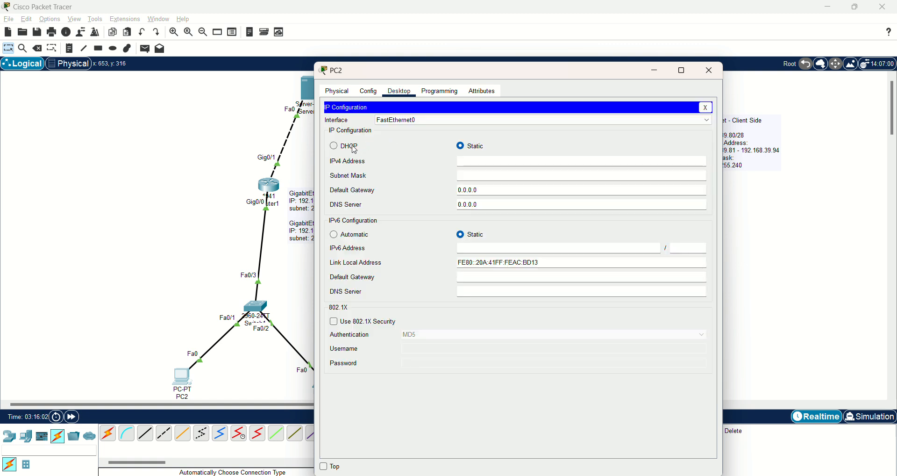
pyautogui.click(354, 147)
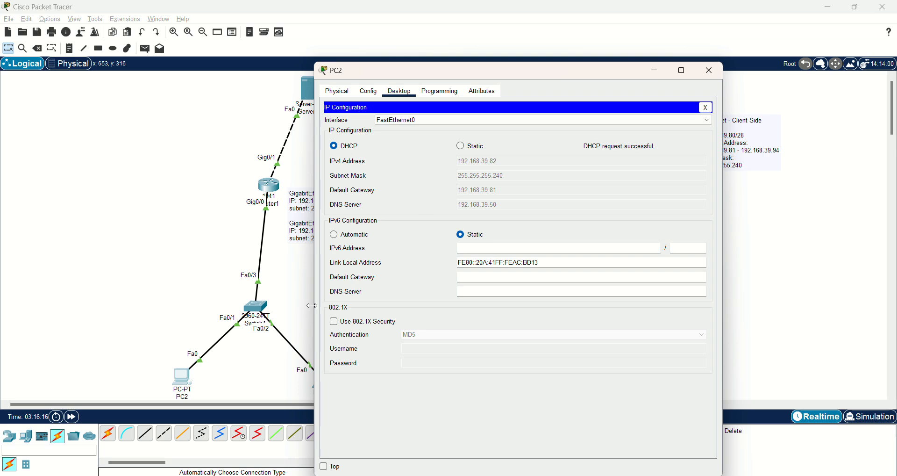
pyautogui.click(710, 71)
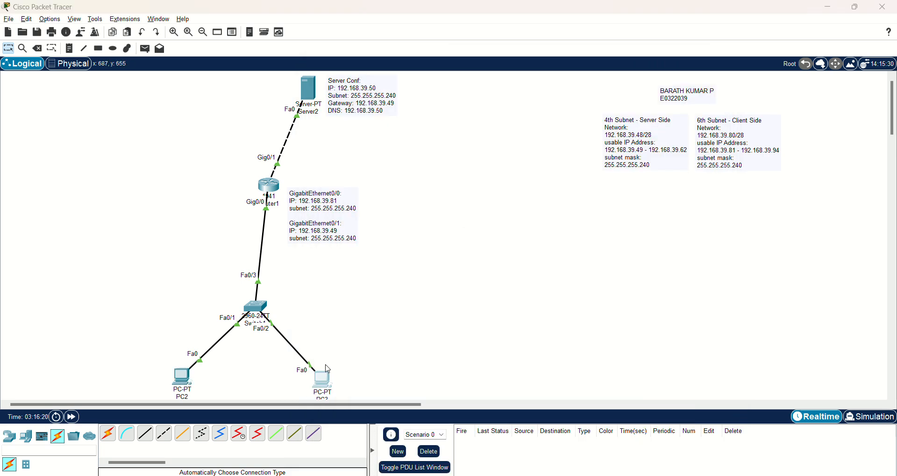
# - Set PC3's IP Configuration to DHCP so it requests an address from Router1
pyautogui.click(322, 379)
pyautogui.click(398, 92)
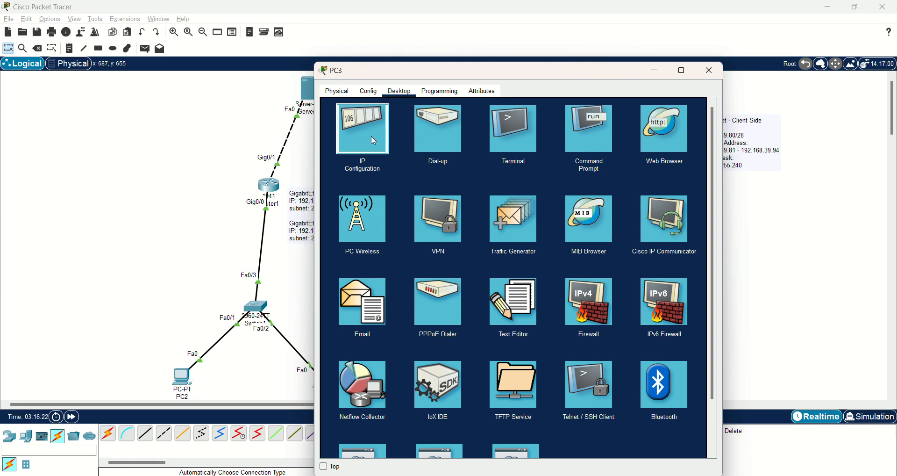
pyautogui.click(374, 140)
pyautogui.click(353, 148)
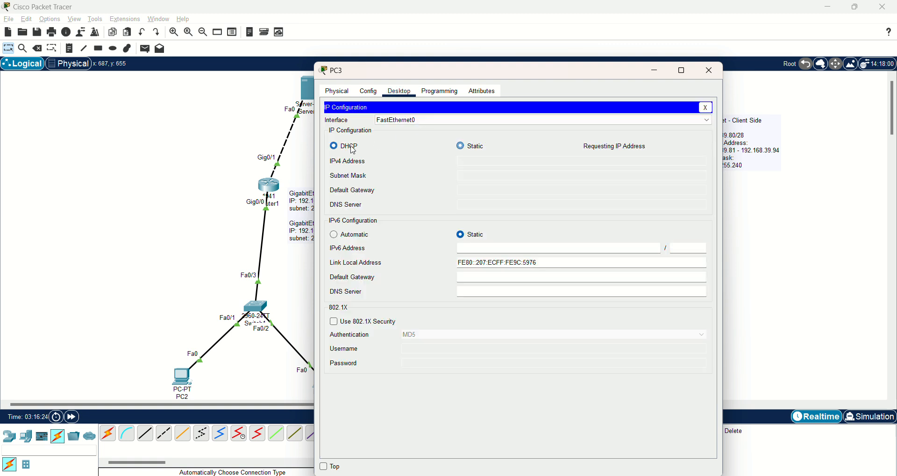
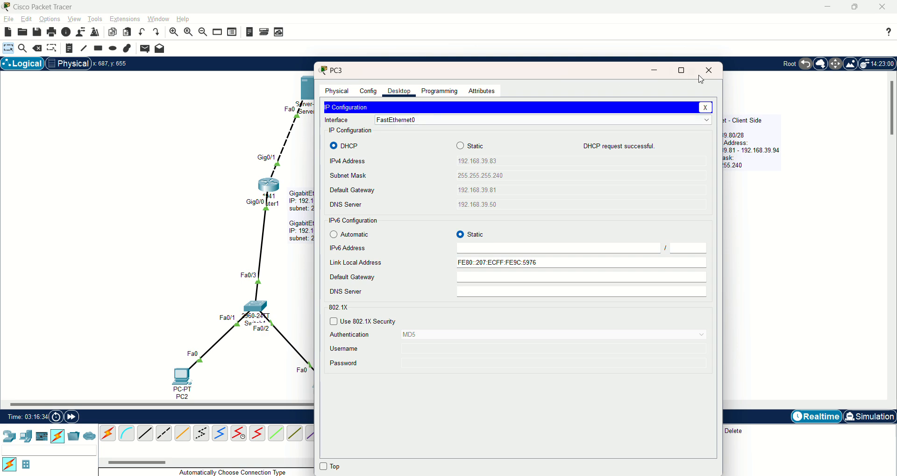
# - Close PC3's window and bring up PC2's Desktop applications
pyautogui.click(712, 73)
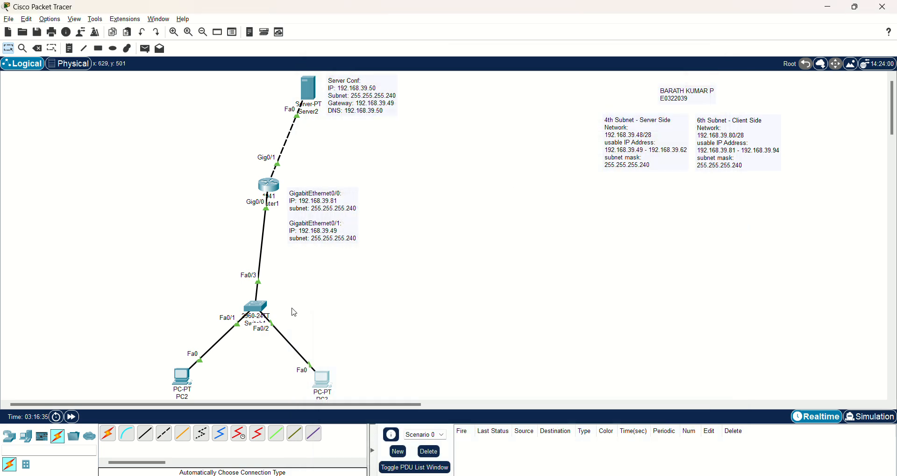
pyautogui.click(181, 378)
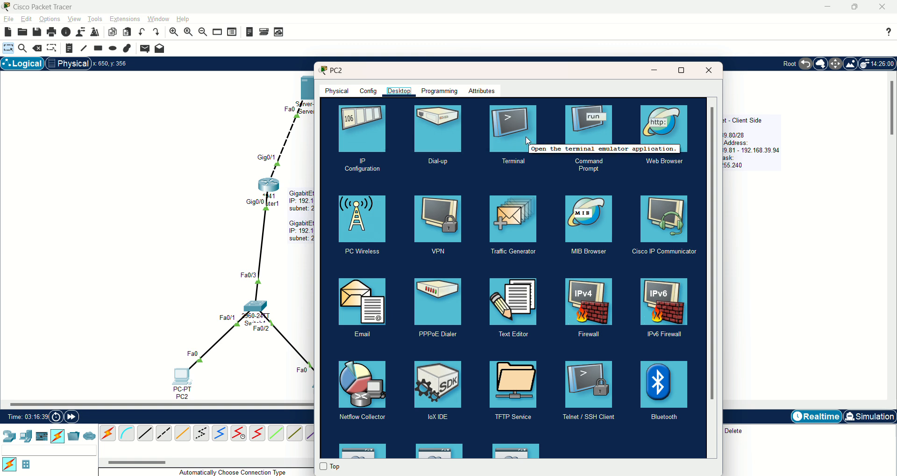
# - Load the server's portfolio website by its domain name in PC2's web browser and scroll through it
pyautogui.click(669, 130)
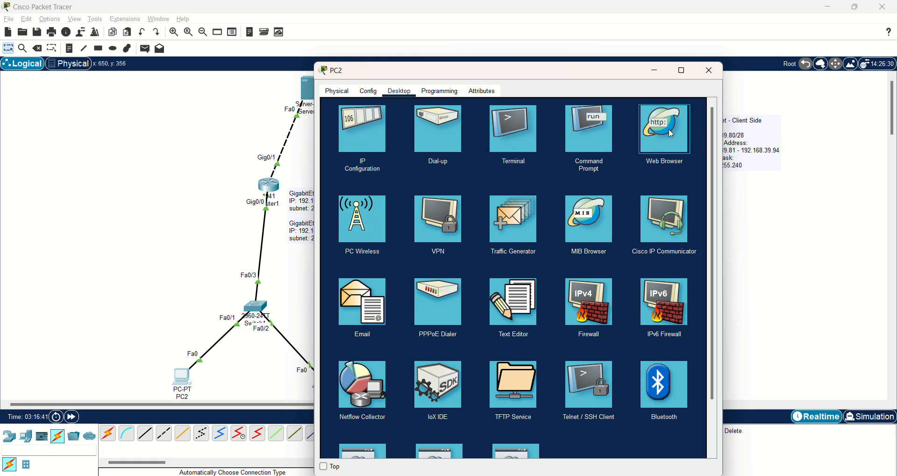
pyautogui.click(668, 128)
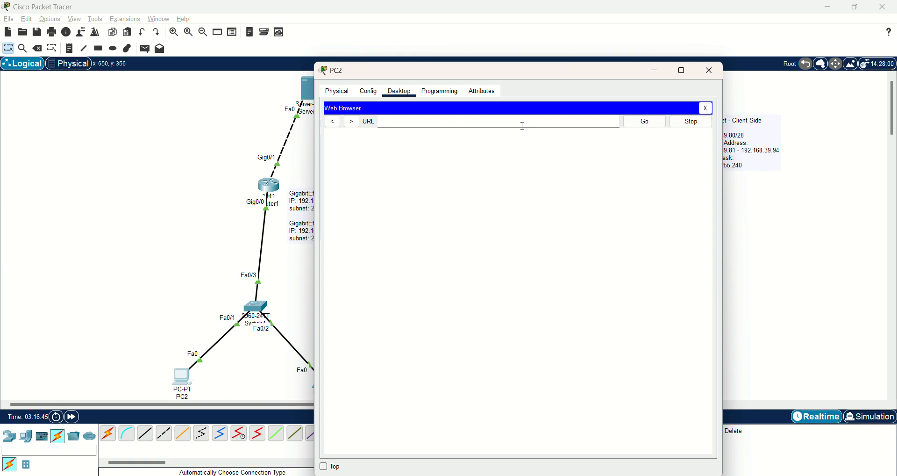
pyautogui.write('www.barathkumar.com')
pyautogui.click(658, 126)
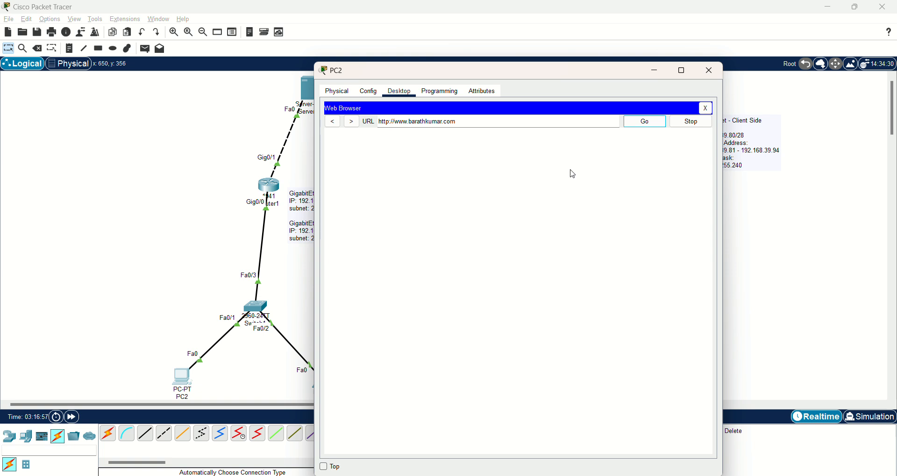
pyautogui.click(515, 121)
pyautogui.click(658, 127)
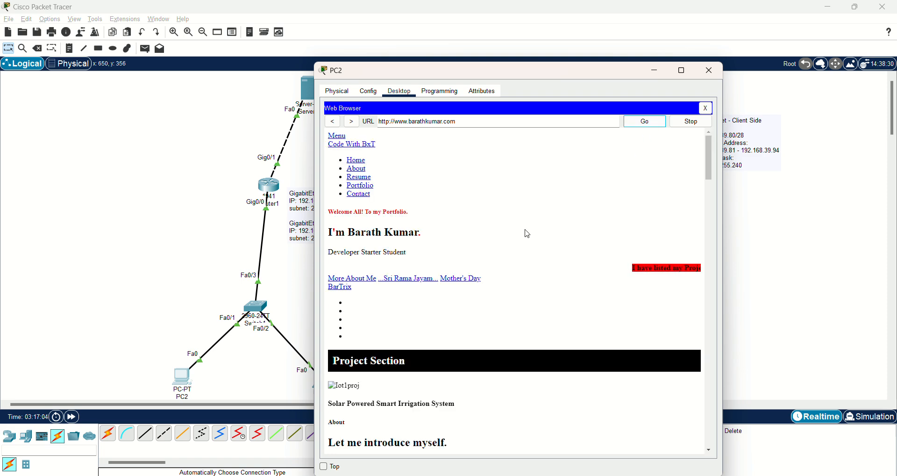
pyautogui.scroll(-3, 528, 234)
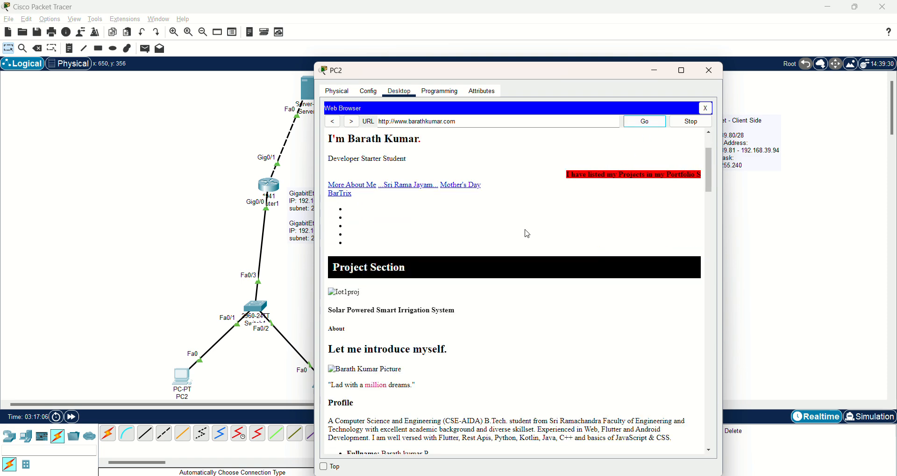
pyautogui.scroll(-10, 528, 233)
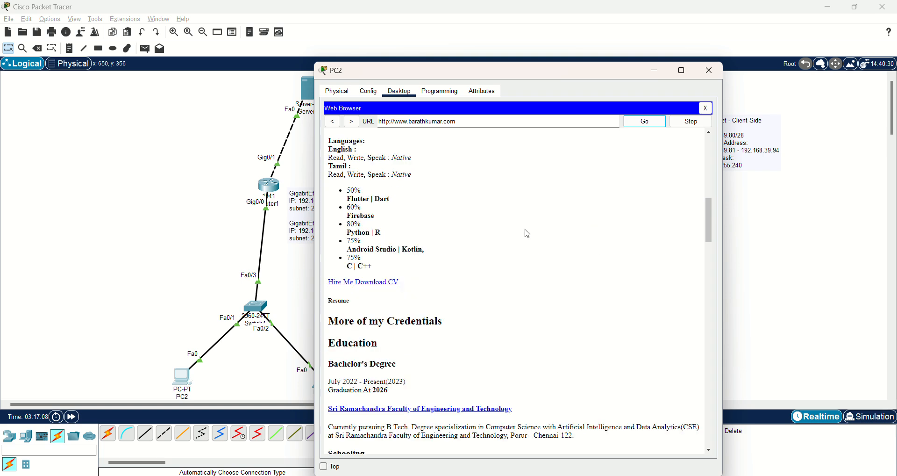
pyautogui.scroll(13, 525, 230)
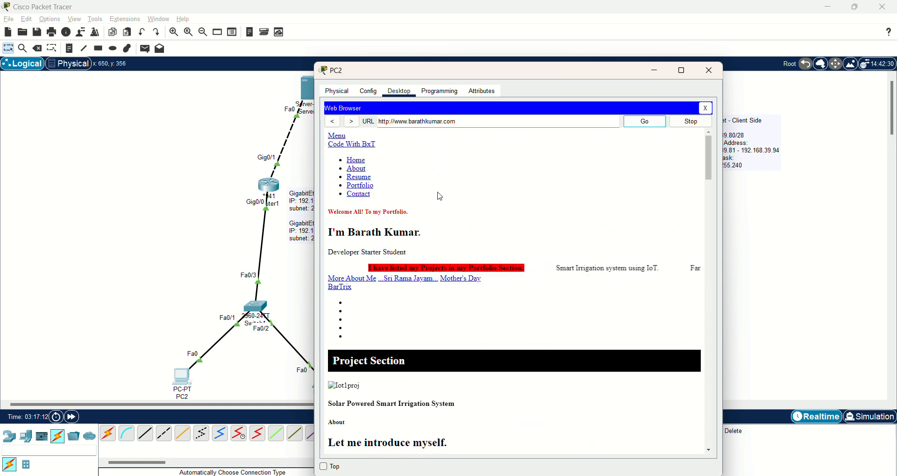
pyautogui.scroll(-5, 482, 187)
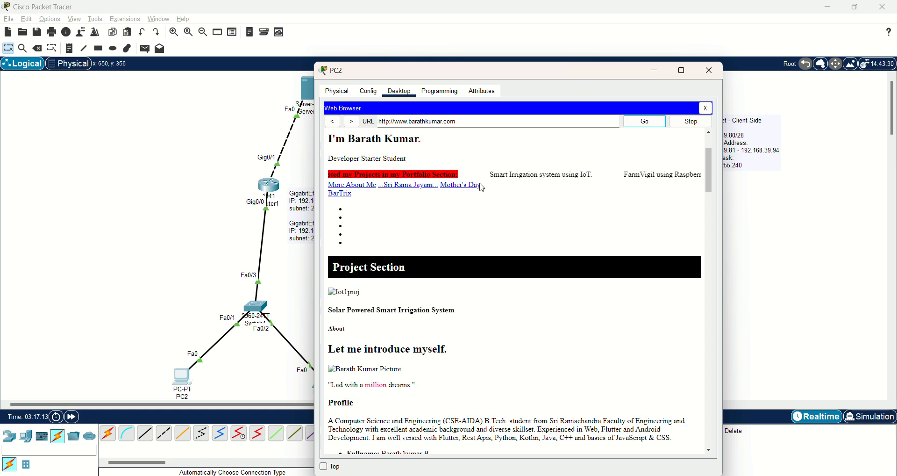
pyautogui.scroll(5, 502, 187)
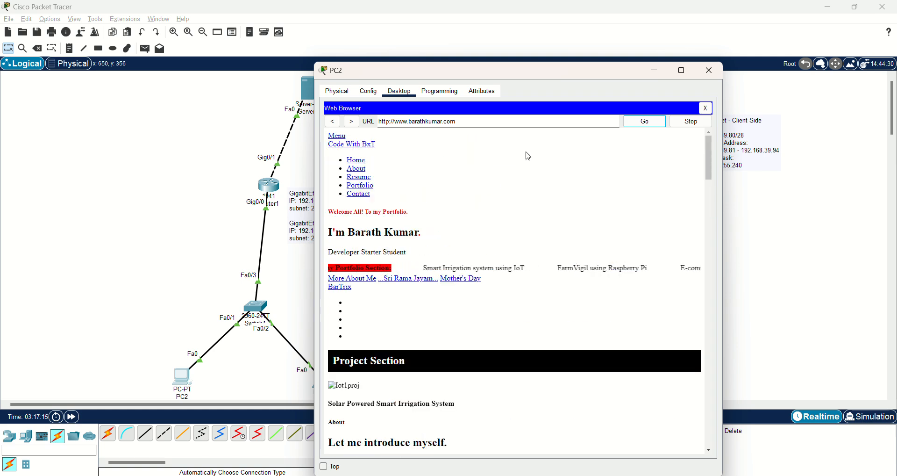
# - In PC2's Email app, enter the account holder's display name and e-mail address
pyautogui.click(706, 109)
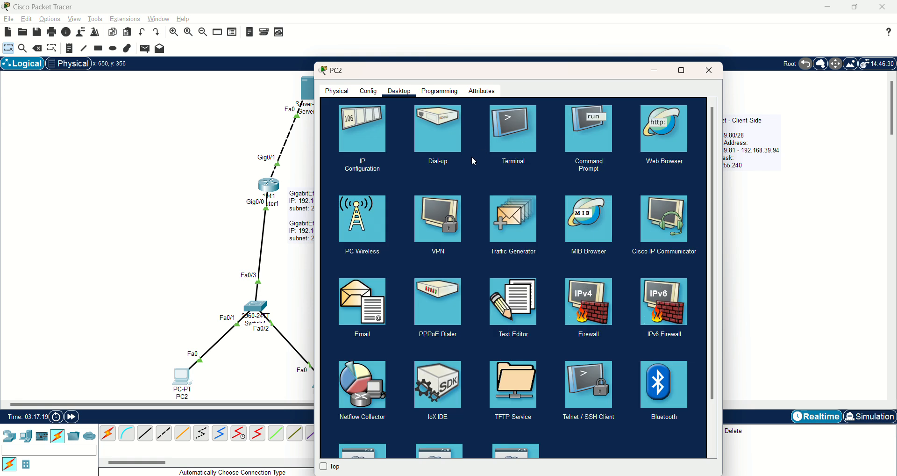
pyautogui.click(371, 301)
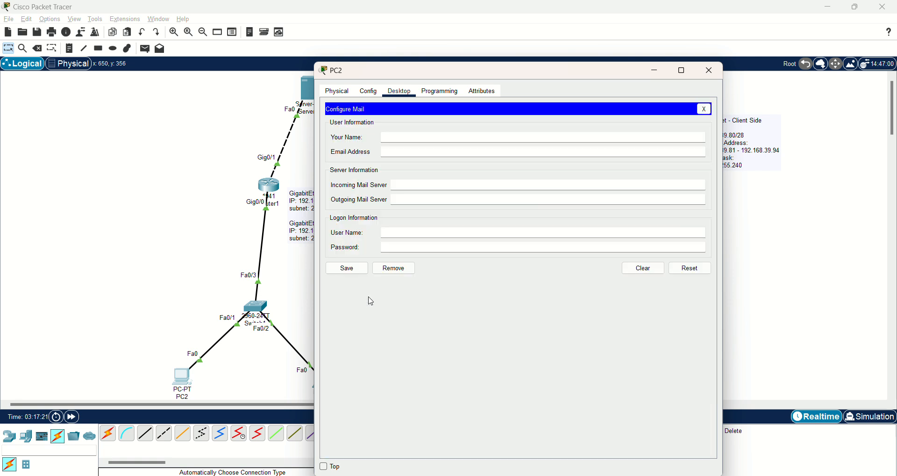
pyautogui.click(419, 138)
pyautogui.write('Barth')
pyautogui.press('BackSpace')
pyautogui.press('BackSpace')
pyautogui.write('ath Kumar')
pyautogui.click(417, 150)
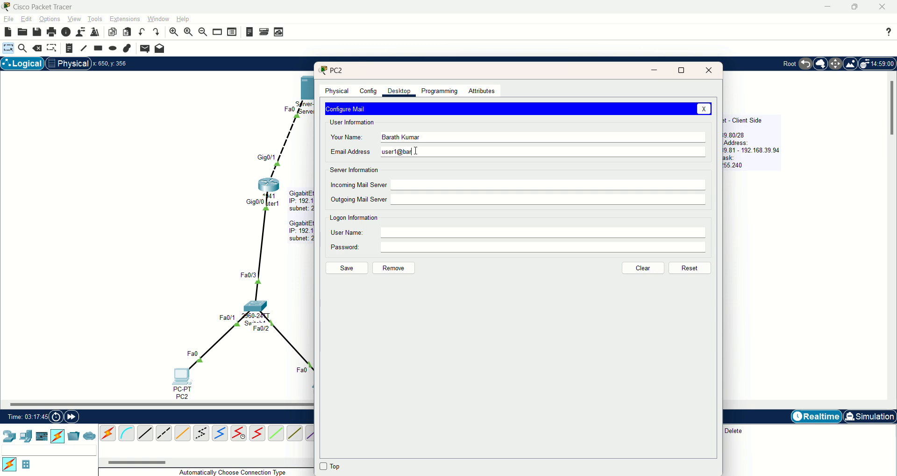
# - Set incoming and outgoing servers to 192.168.39.50, add login user name and password, and save
pyautogui.click(424, 187)
pyautogui.write('192.168.')
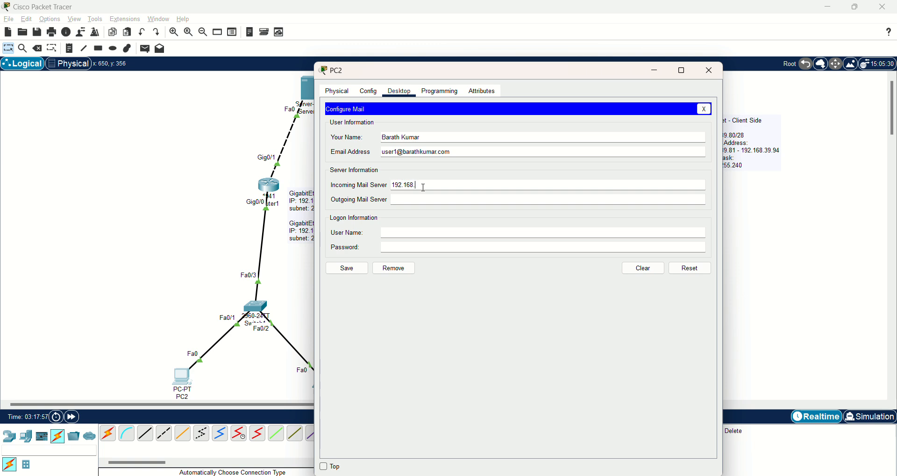
pyautogui.write('39.50')
pyautogui.hotkey('ctrl', 'a')
pyautogui.hotkey('ctrl', 'c')
pyautogui.click(420, 200)
pyautogui.hotkey('ctrl', 'v')
pyautogui.click(422, 233)
pyautogui.write('user1')
pyautogui.press('Tab')
pyautogui.write('1234')
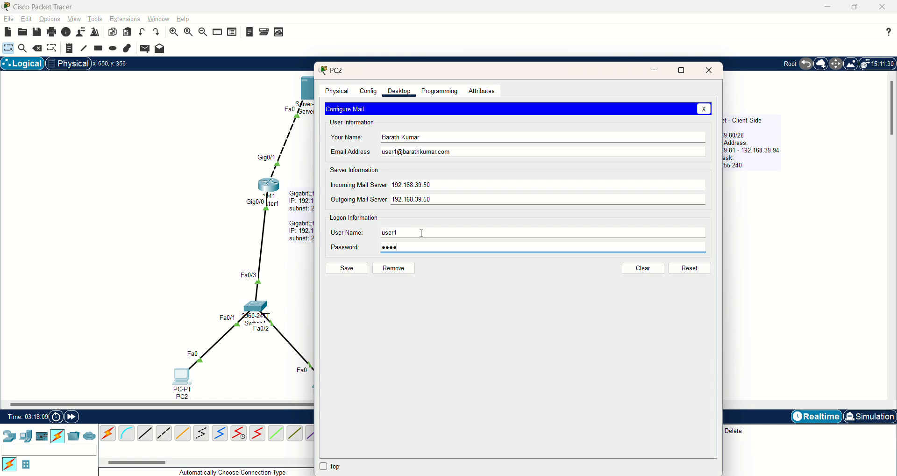
pyautogui.click(346, 271)
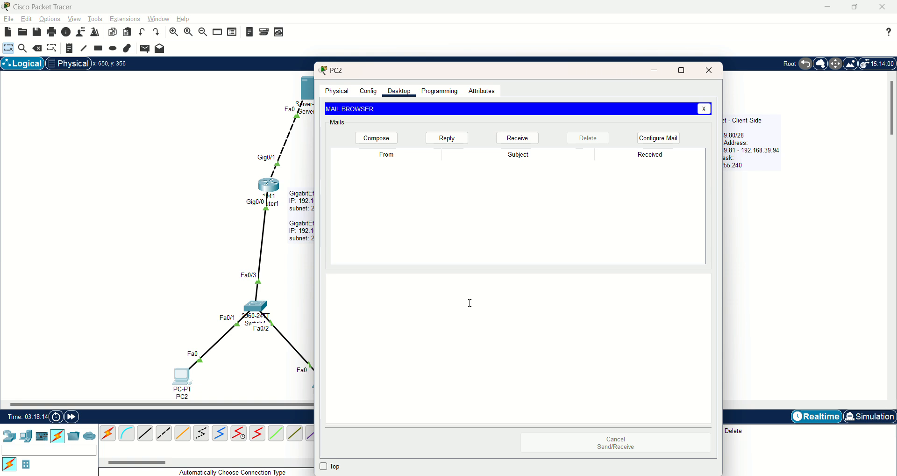
# - Retrieve PC2's mail from the server, then close PC2's window
pyautogui.click(523, 141)
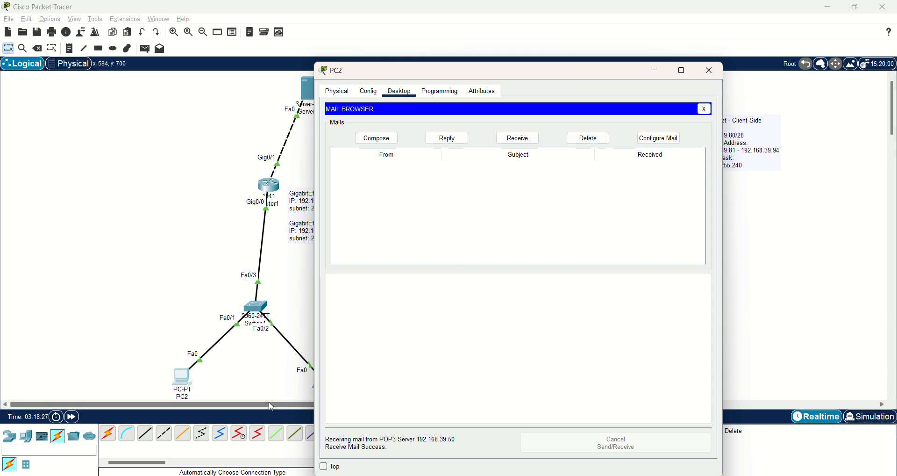
pyautogui.click(268, 387)
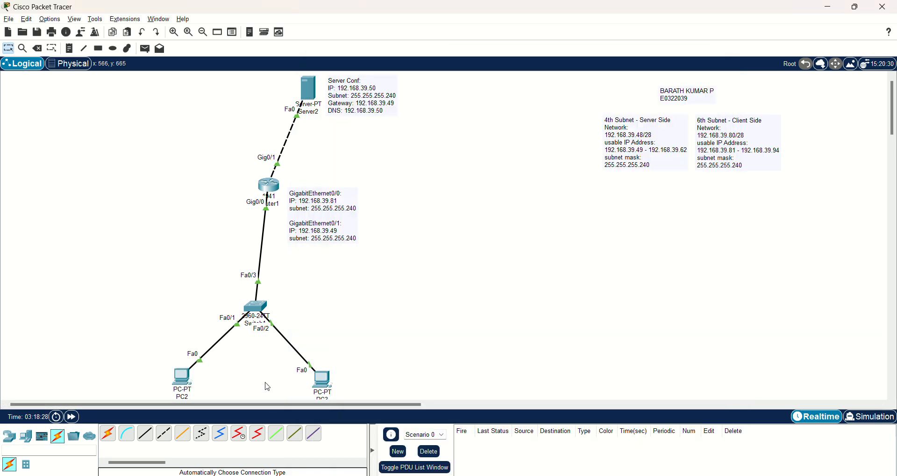
# - In PC3's Email app, enter the user's display name and e-mail address
pyautogui.click(323, 384)
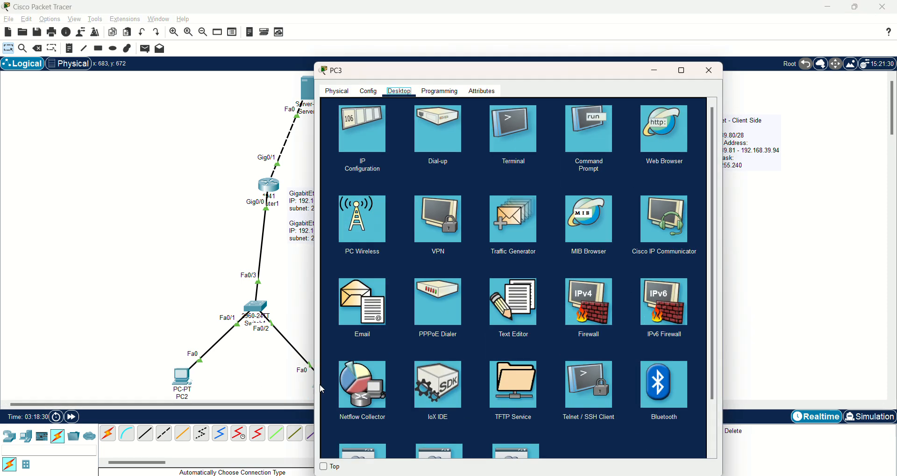
pyautogui.click(363, 306)
pyautogui.click(419, 139)
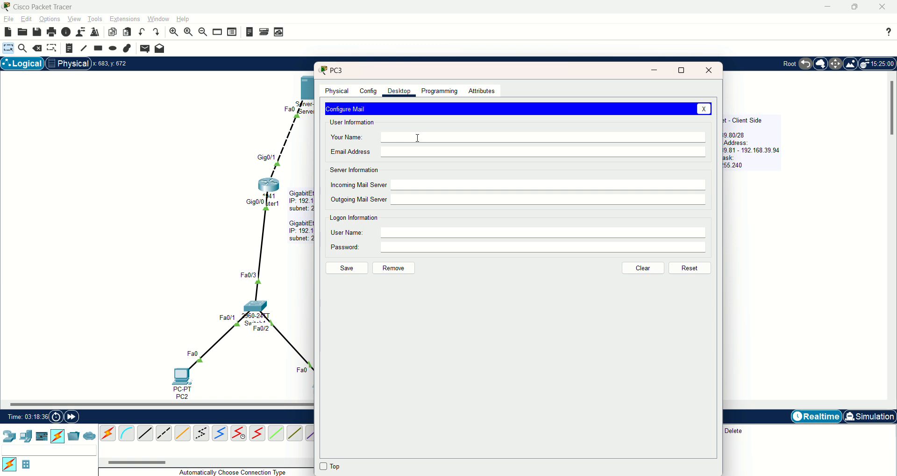
pyautogui.write('Kumar')
pyautogui.click(420, 149)
# - Use 192.168.39.50 as incoming and outgoing server, add login user name and password, and save
pyautogui.click(412, 186)
pyautogui.write('192.168.1')
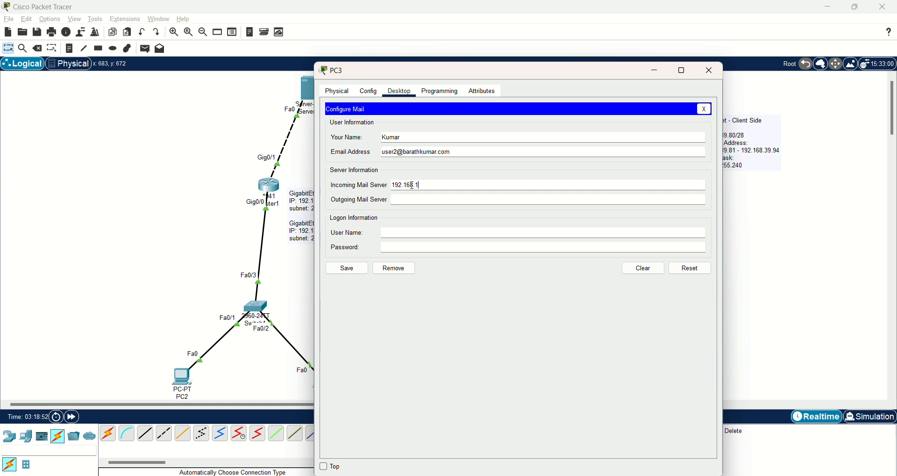
pyautogui.write('.39.50')
pyautogui.tripleClick(412, 185)
pyautogui.hotkey('ctrl', 'c')
pyautogui.press('Tab')
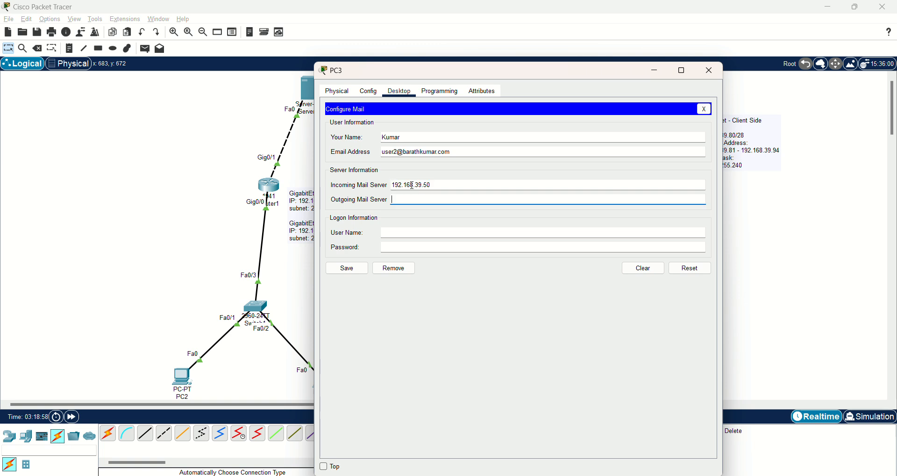
pyautogui.hotkey('ctrl', 'v')
pyautogui.press('Tab')
pyautogui.write('use')
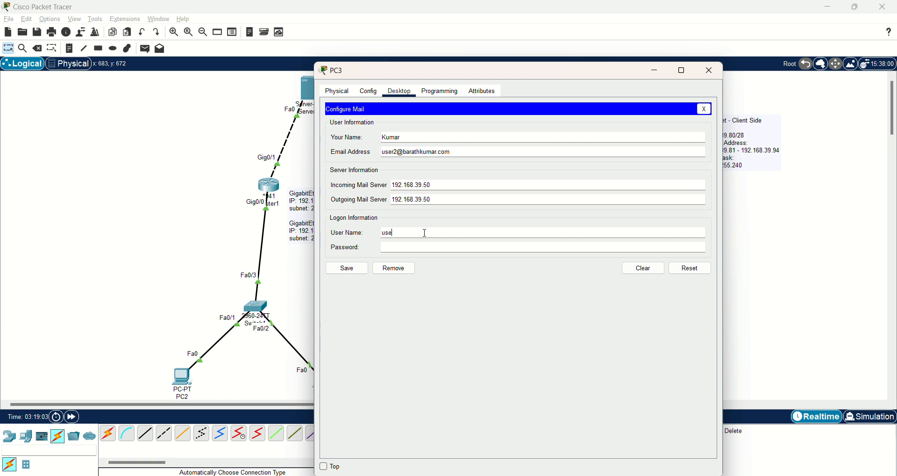
pyautogui.write('r2')
pyautogui.press('Tab')
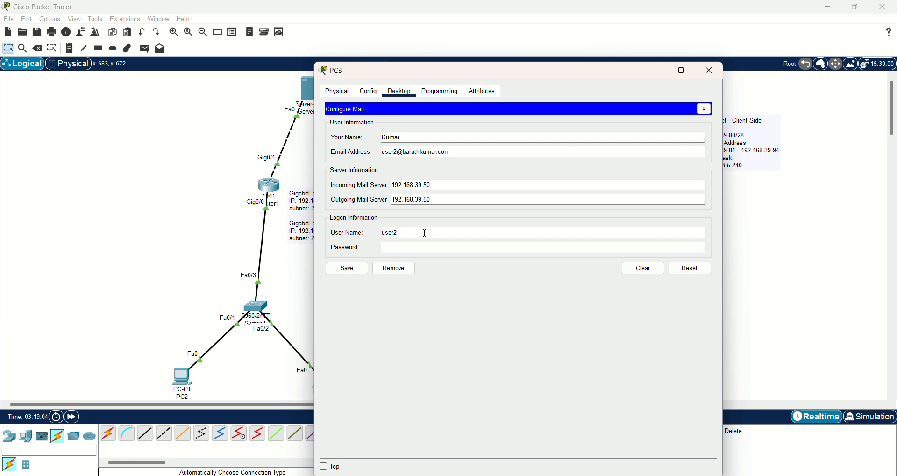
pyautogui.write('1234')
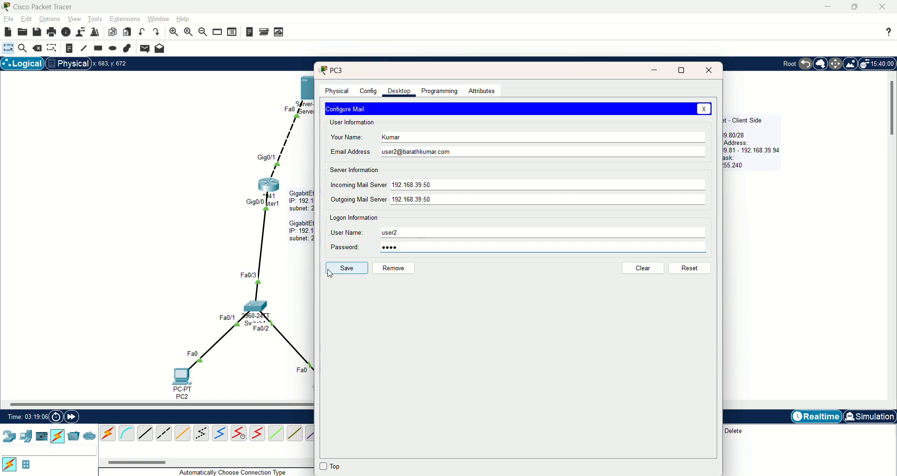
pyautogui.click(345, 271)
# - Check PC3's mailbox, then start a blank new message
pyautogui.click(515, 140)
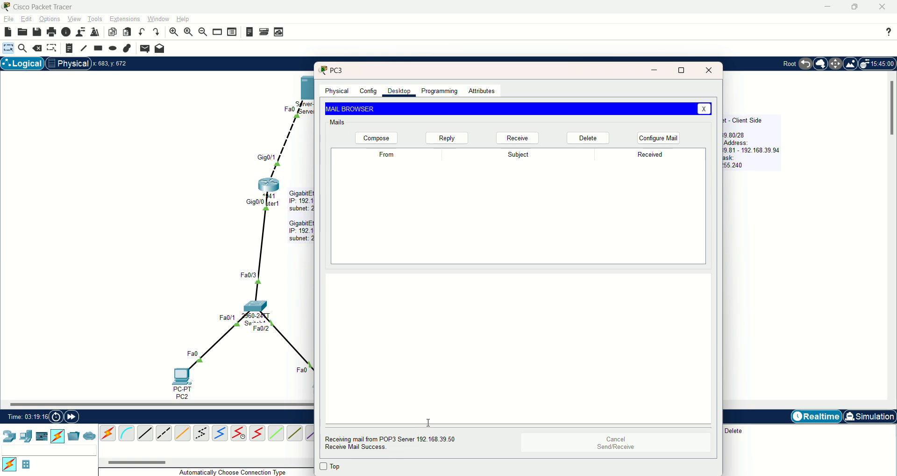
pyautogui.click(381, 140)
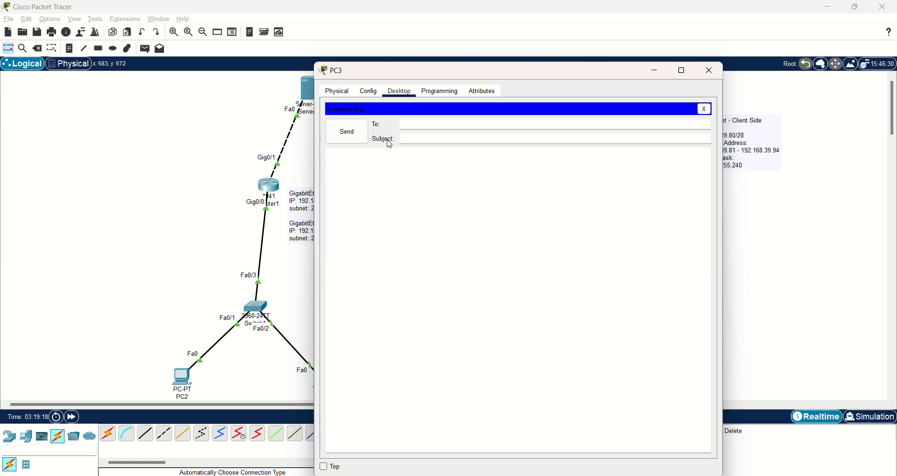
# - Send a message with subject 'Test Email', containing the sender's name and UID, to PC2's mail account
pyautogui.click(417, 125)
pyautogui.click(417, 137)
pyautogui.write('H')
pyautogui.press('BackSpace')
pyautogui.write('Test B')
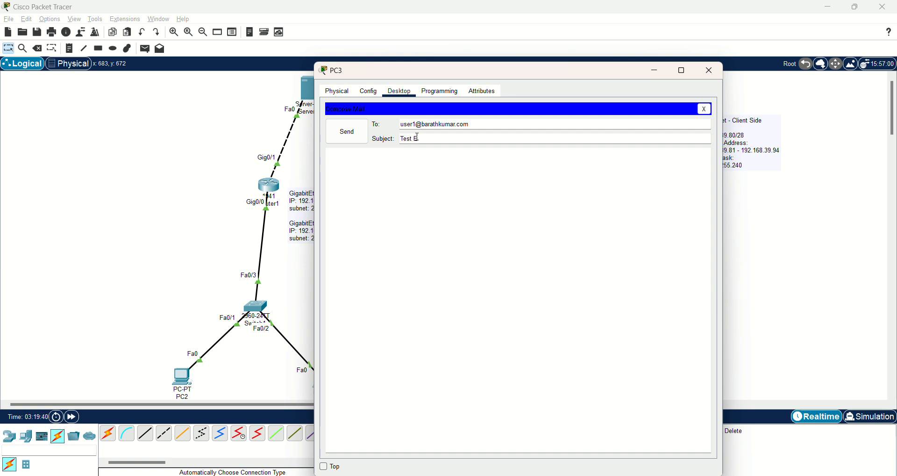
pyautogui.write('mail')
pyautogui.click(395, 163)
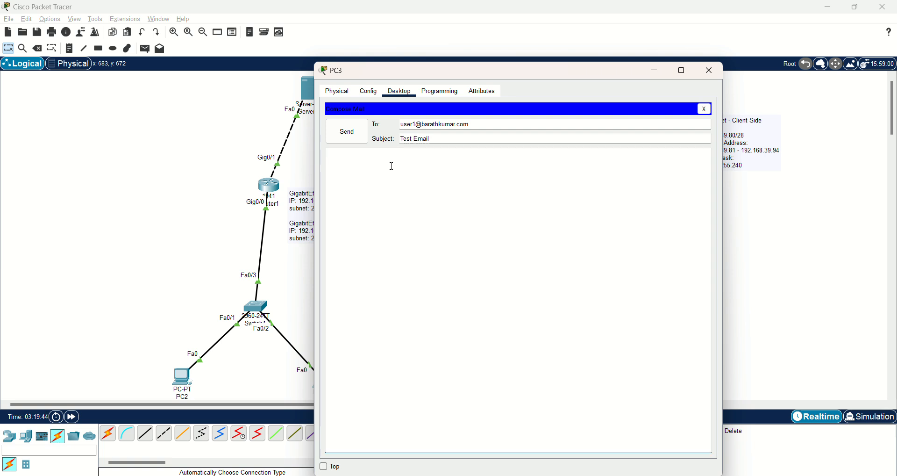
pyautogui.write('NAme')
pyautogui.press('BackSpace')
pyautogui.press('BackSpace')
pyautogui.write('AME')
pyautogui.write(': BARATH K')
pyautogui.write('UMAR ')
pyautogui.write('P ')
pyautogui.write('UID')
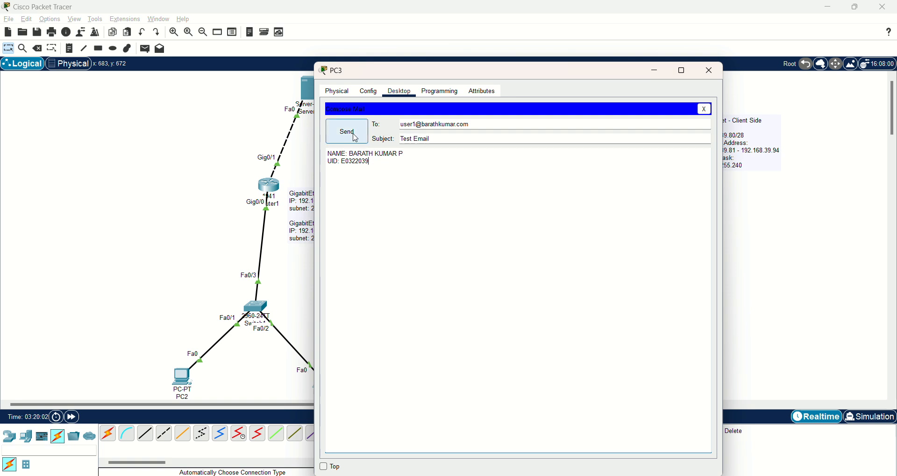
pyautogui.click(348, 132)
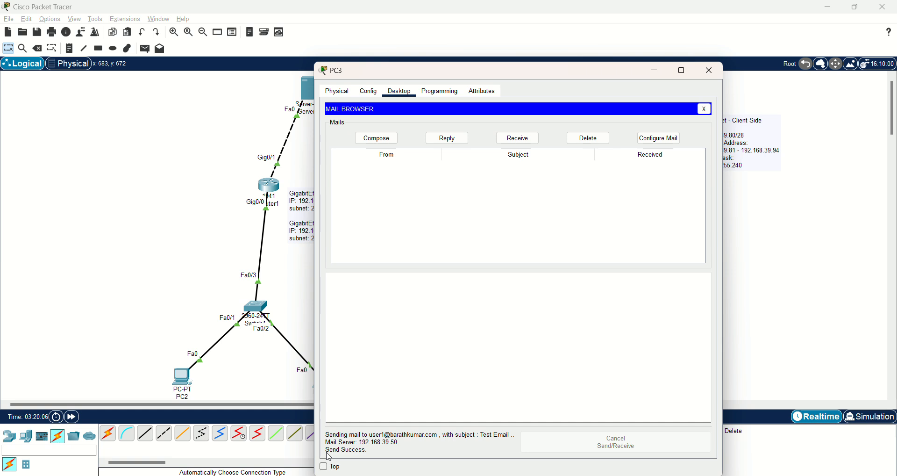
# - Receive new mail on PC2 and open PC3's Test Email to read it
pyautogui.click(184, 382)
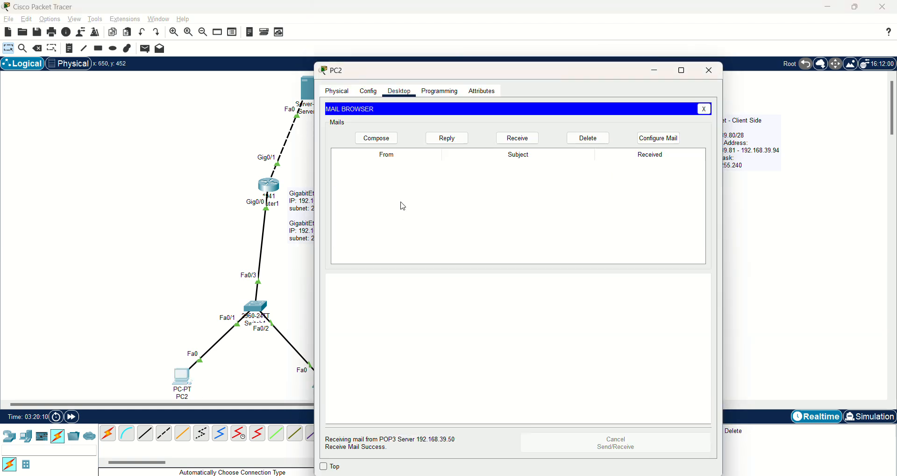
pyautogui.click(519, 138)
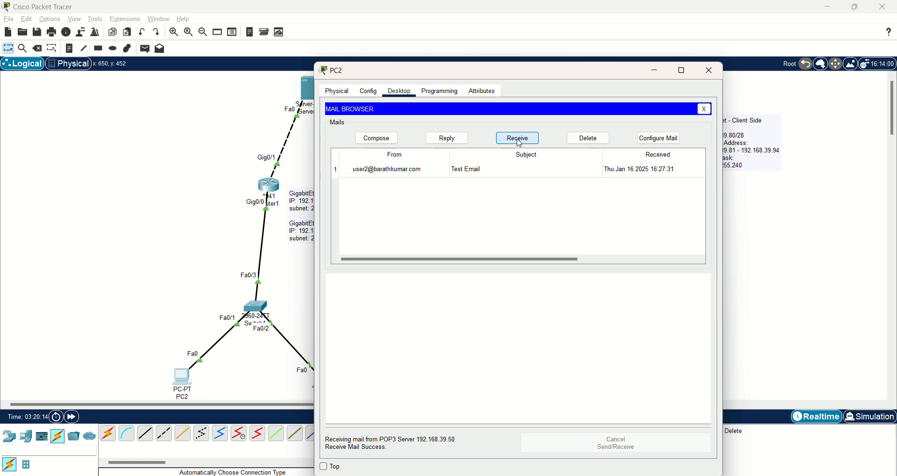
pyautogui.click(420, 174)
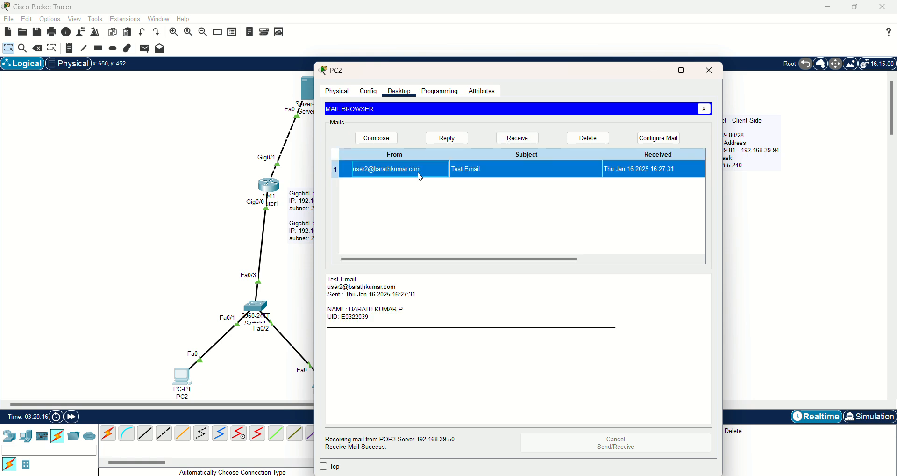